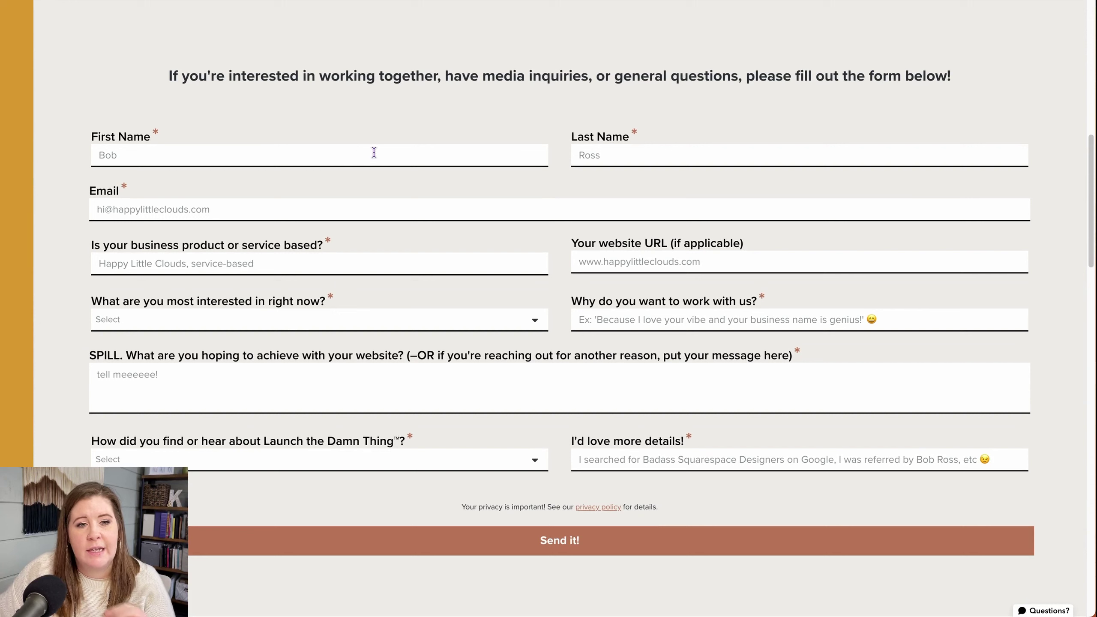
Compare the inquiry form embedded on the website's contact page with its standalone version
left_click(382, 153)
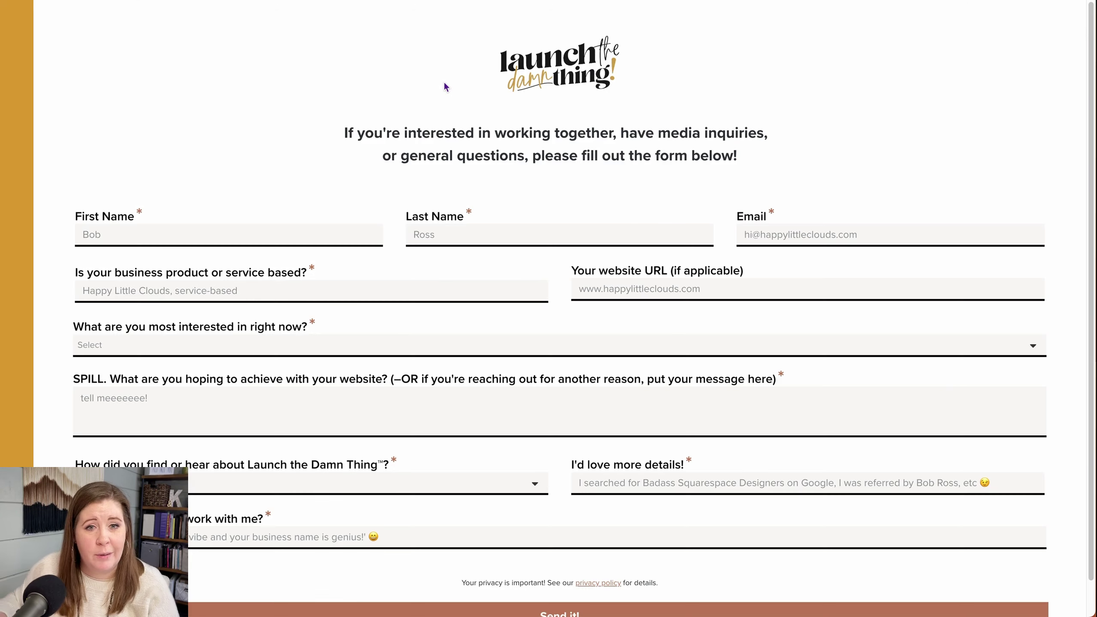
scroll(443, 83, "down", 1)
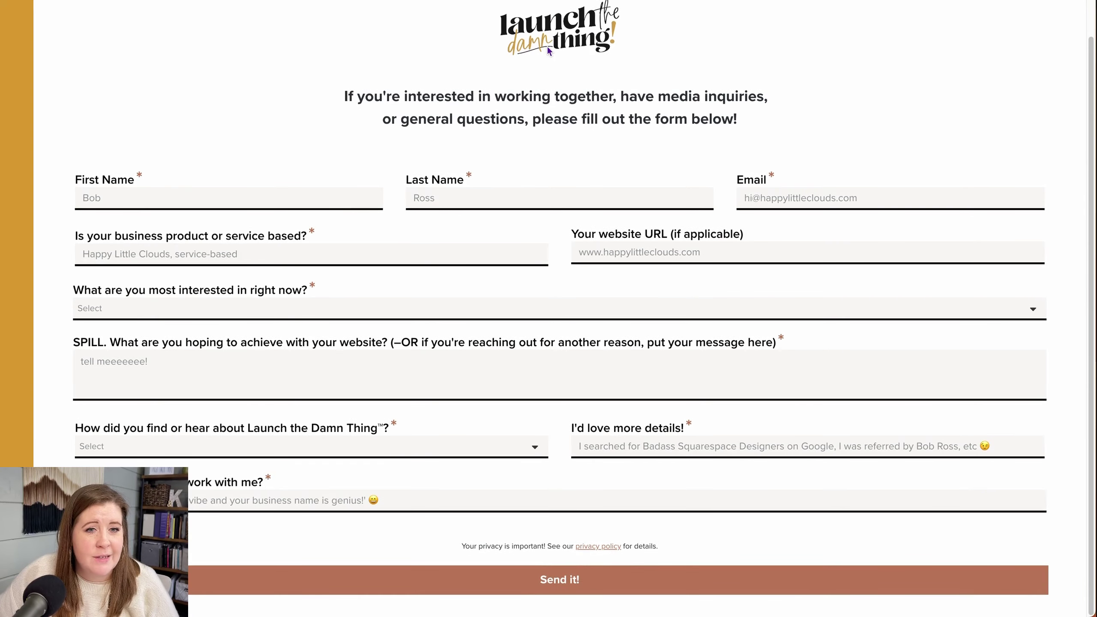
left_click_drag(402, 97, 610, 125)
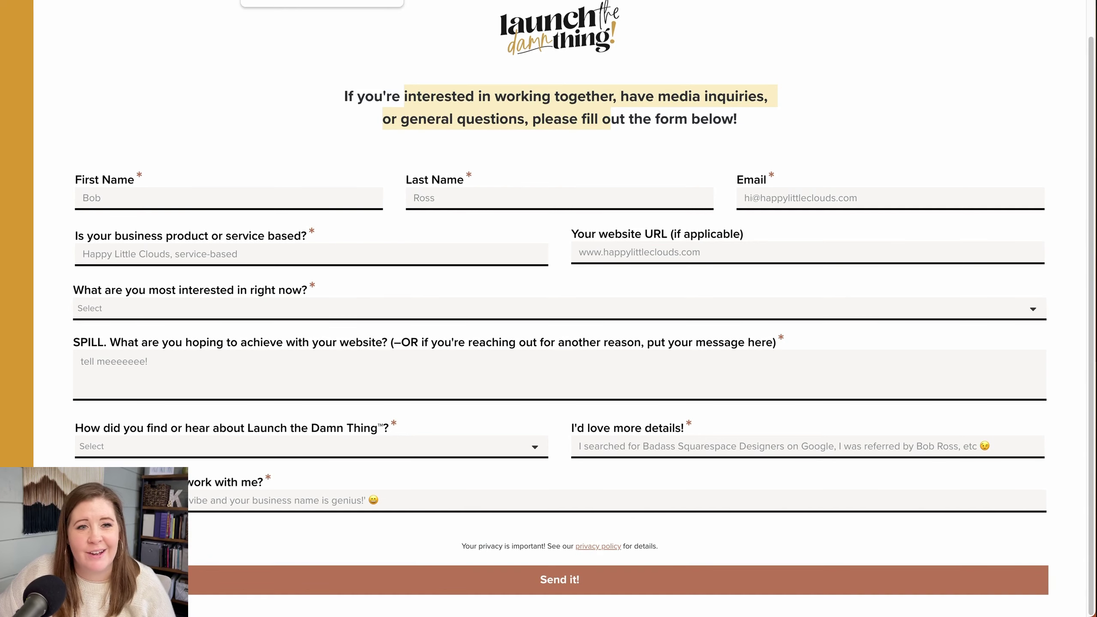
left_click(233, 45)
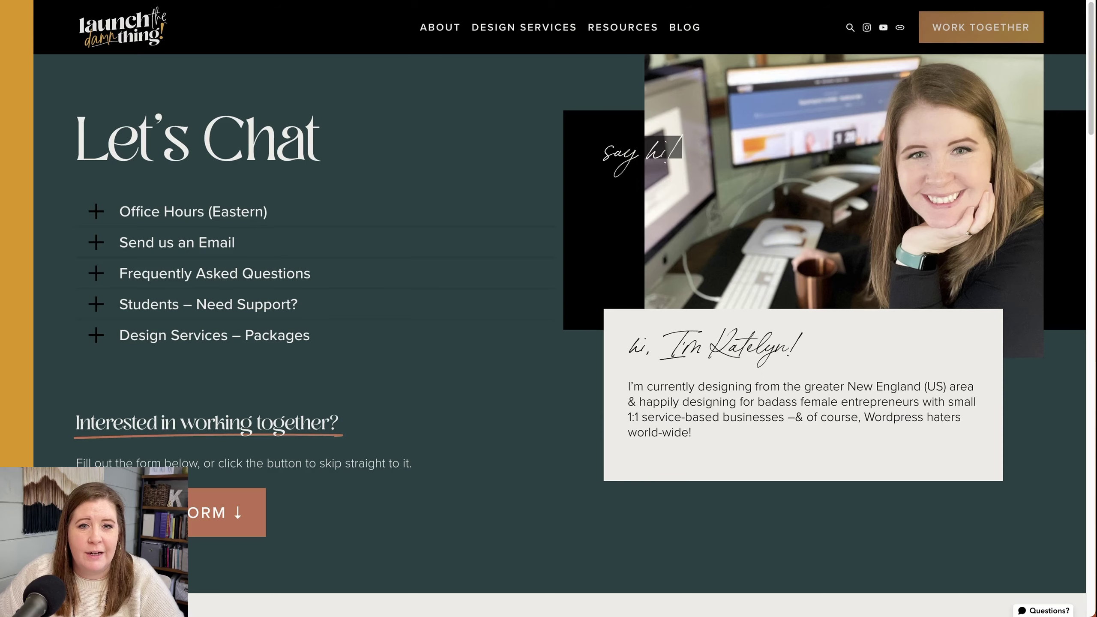
scroll(482, 204, "down", 10)
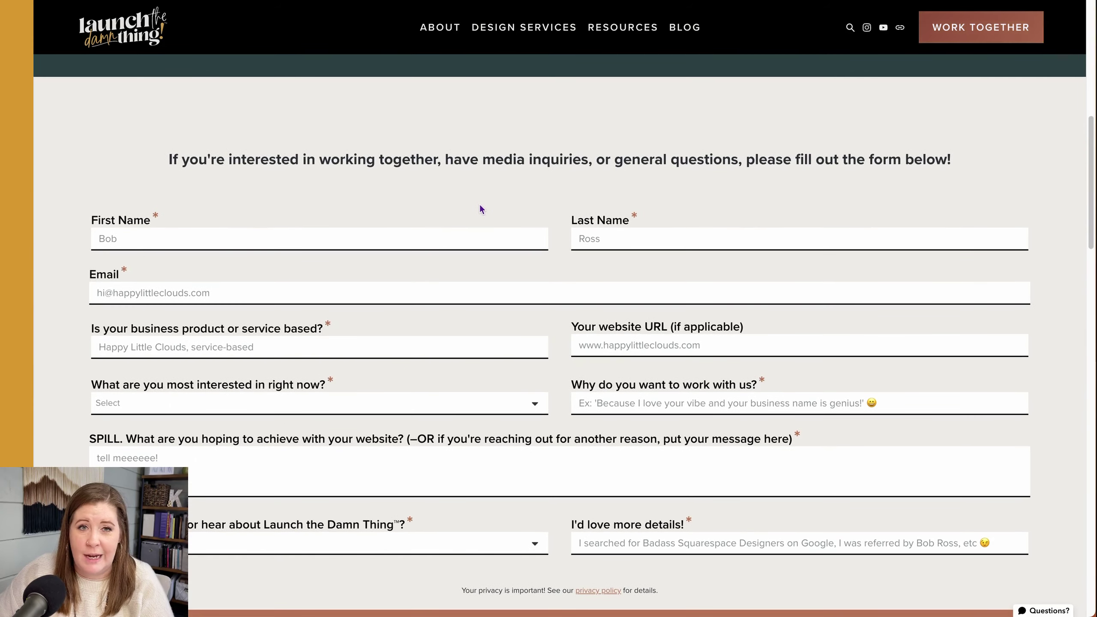
scroll(480, 209, "down", 2)
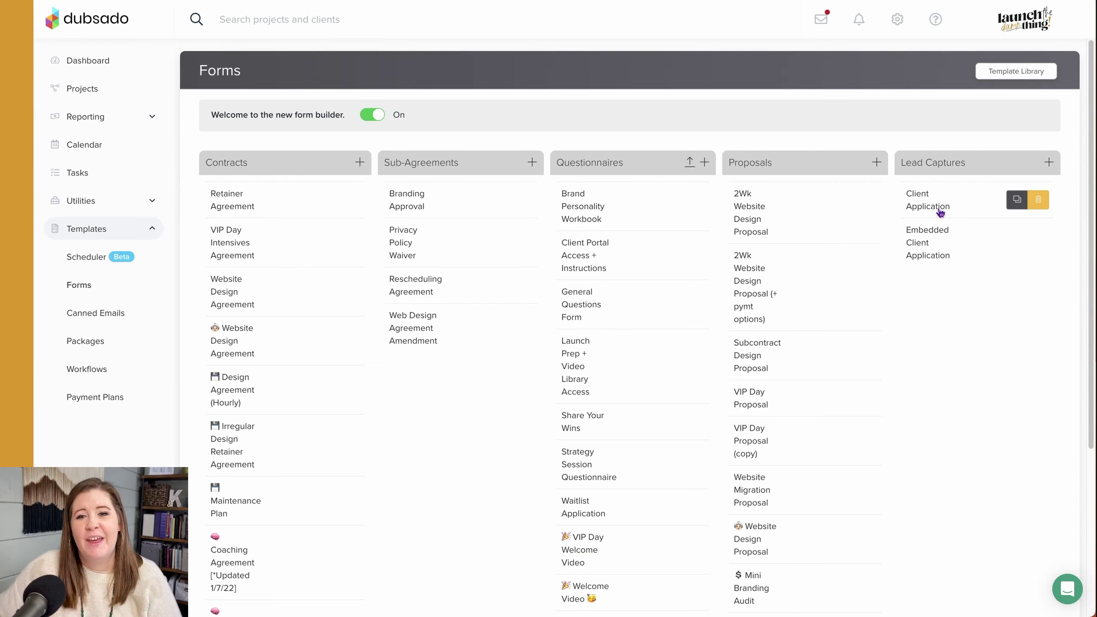
Open the Client Application lead capture in Dubsado and view the workflow options of the "What are you most interested in right now?" question
left_click(919, 201)
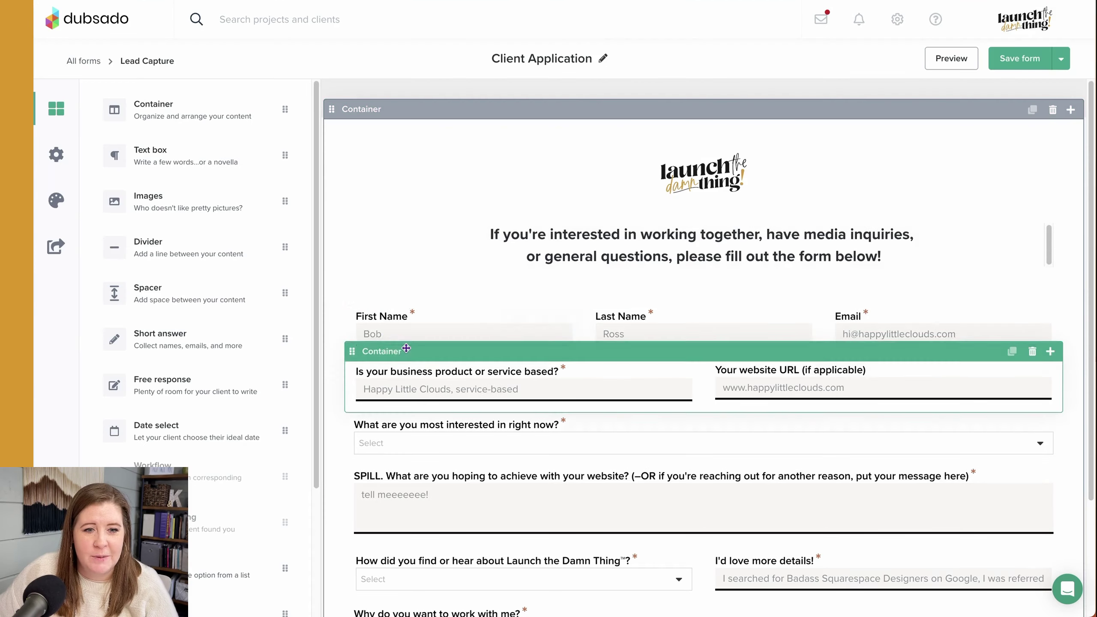
scroll(408, 352, "down", 3)
left_click(482, 331)
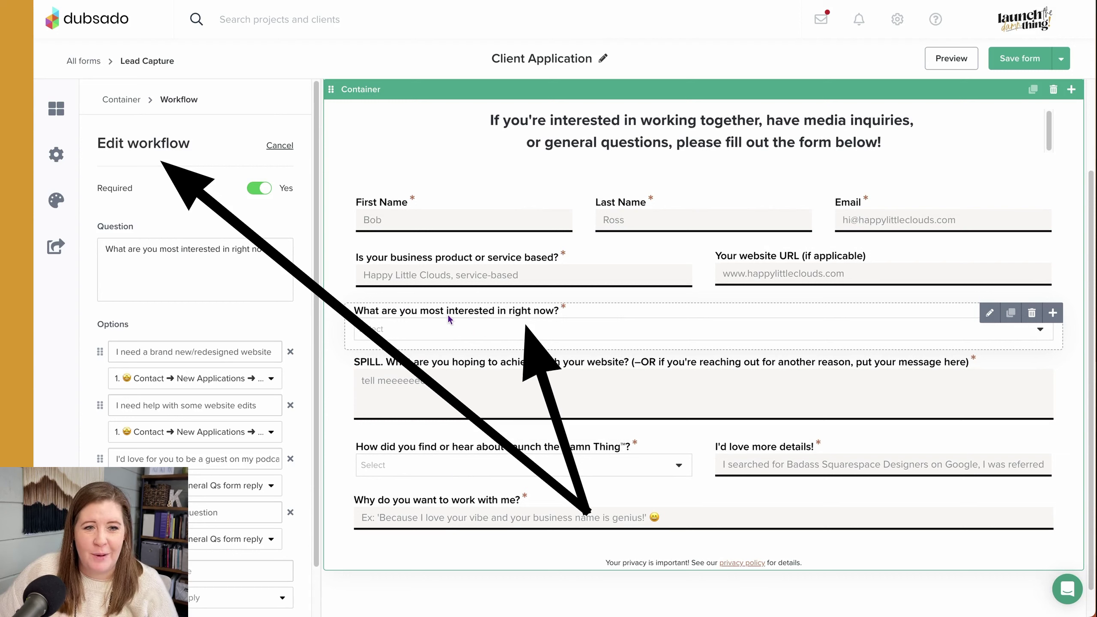
left_click(151, 352)
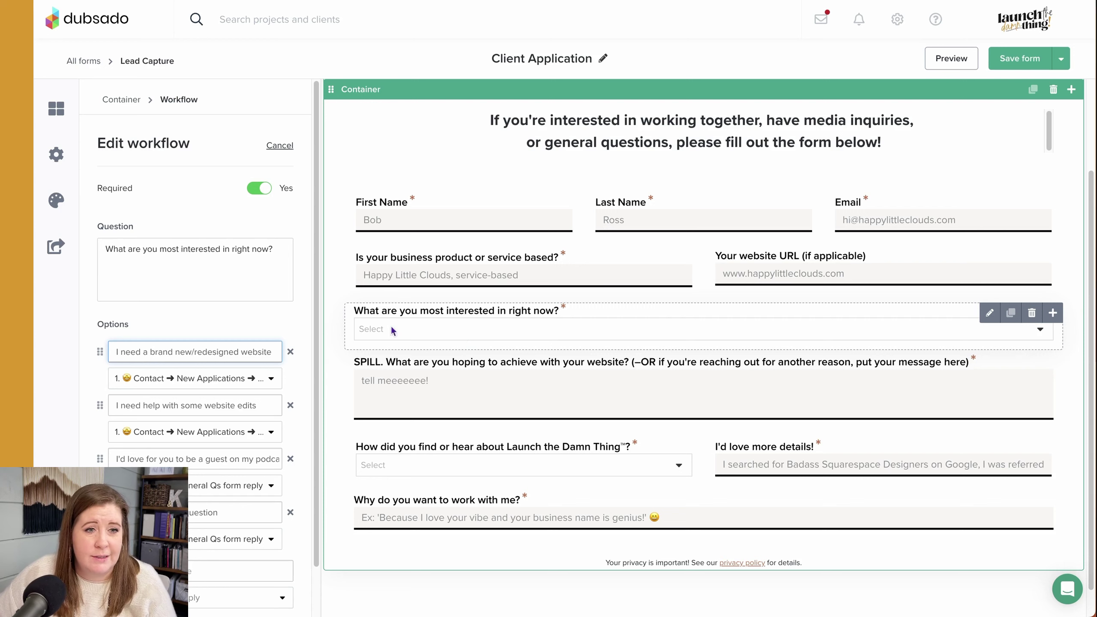
Review the form settings, including default workflow choices, thank you message, redirect URL, project status, project title and team member assignment
left_click(47, 141)
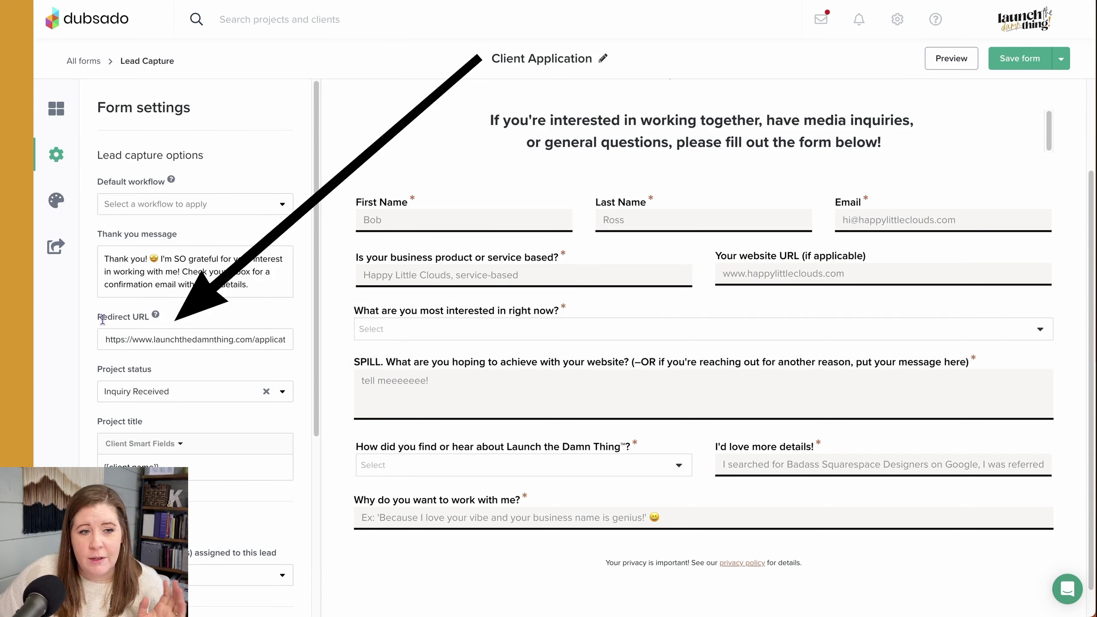
left_click_drag(115, 258, 197, 301)
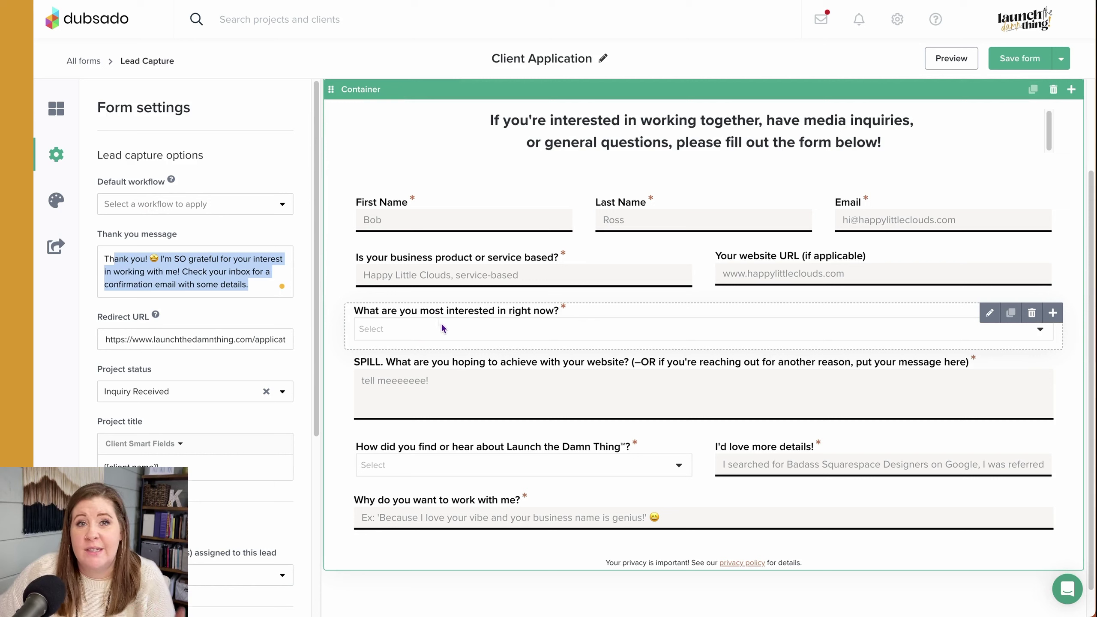
left_click(149, 204)
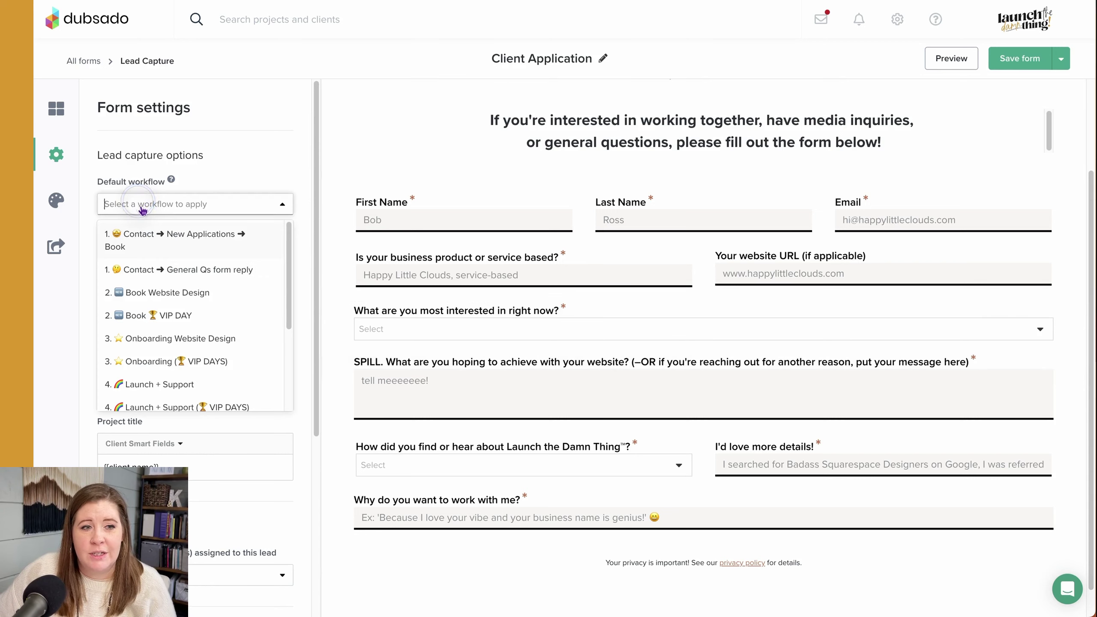
left_click(206, 189)
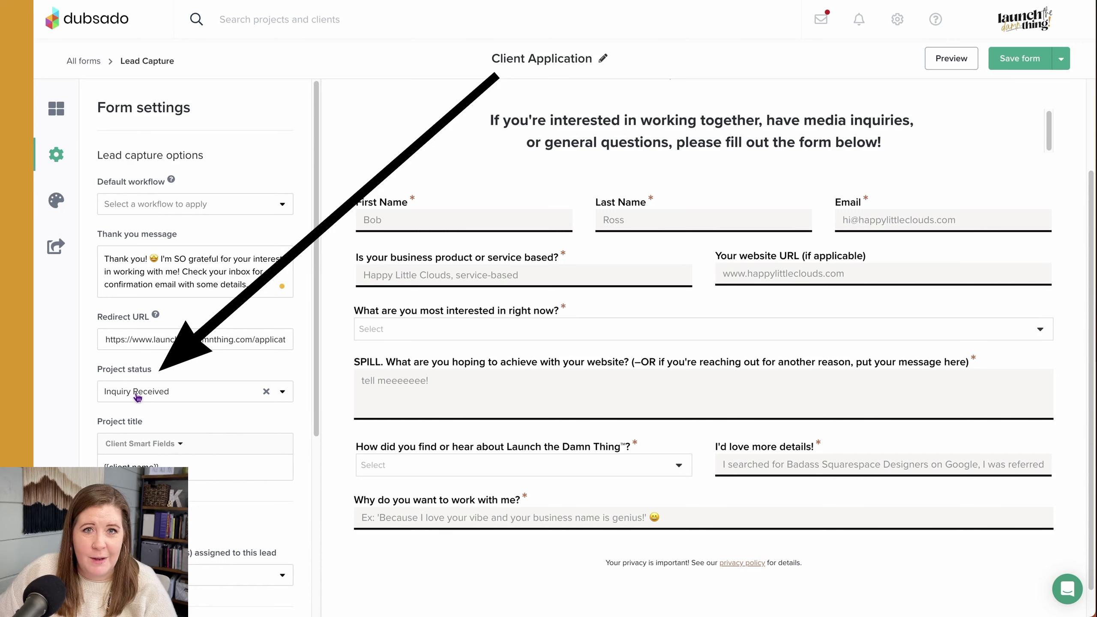
left_click(127, 469)
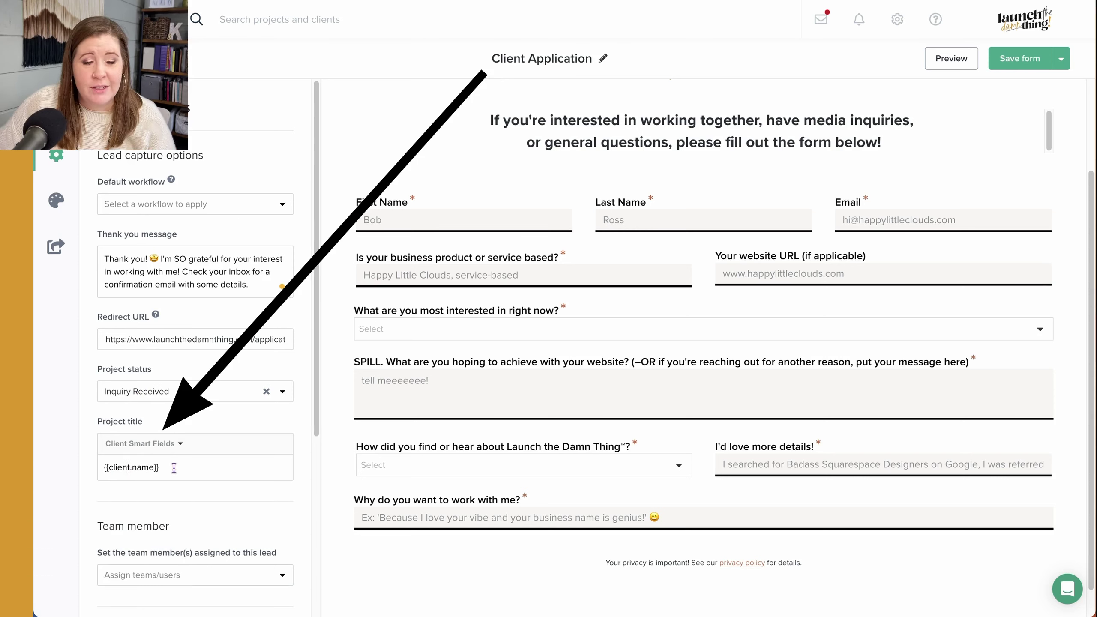
scroll(174, 466, "down", 5)
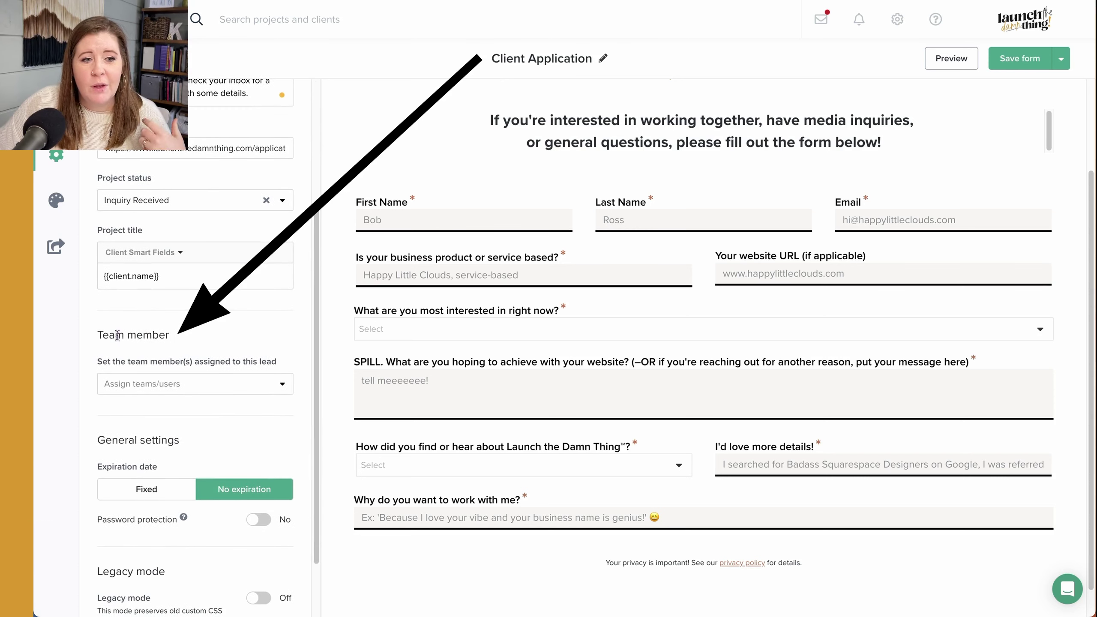
scroll(130, 376, "down", 2)
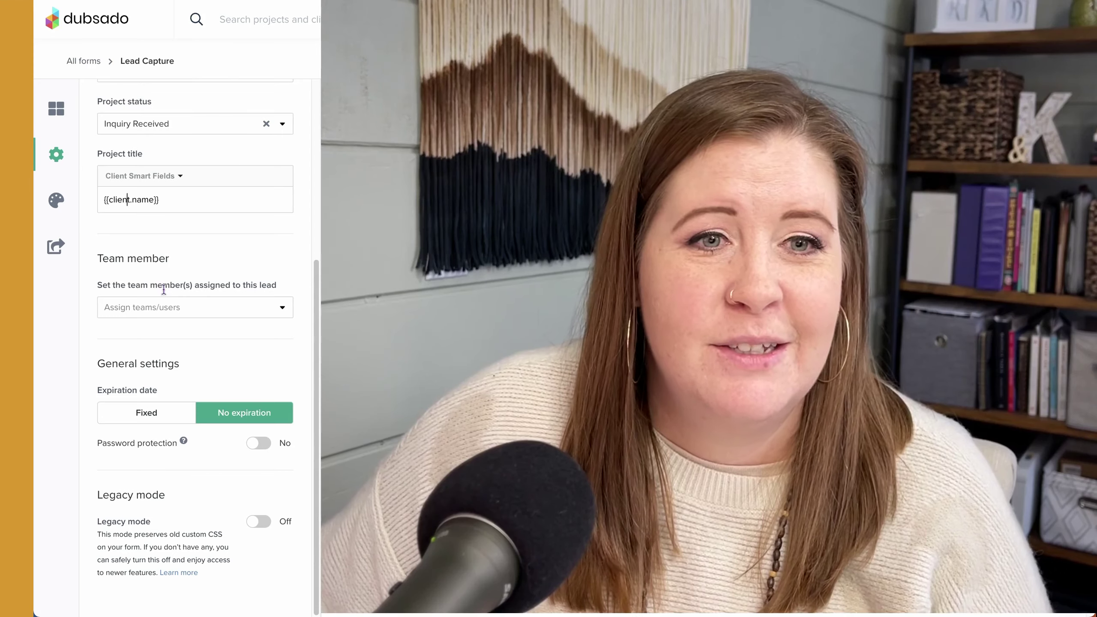
scroll(177, 273, "up", 5)
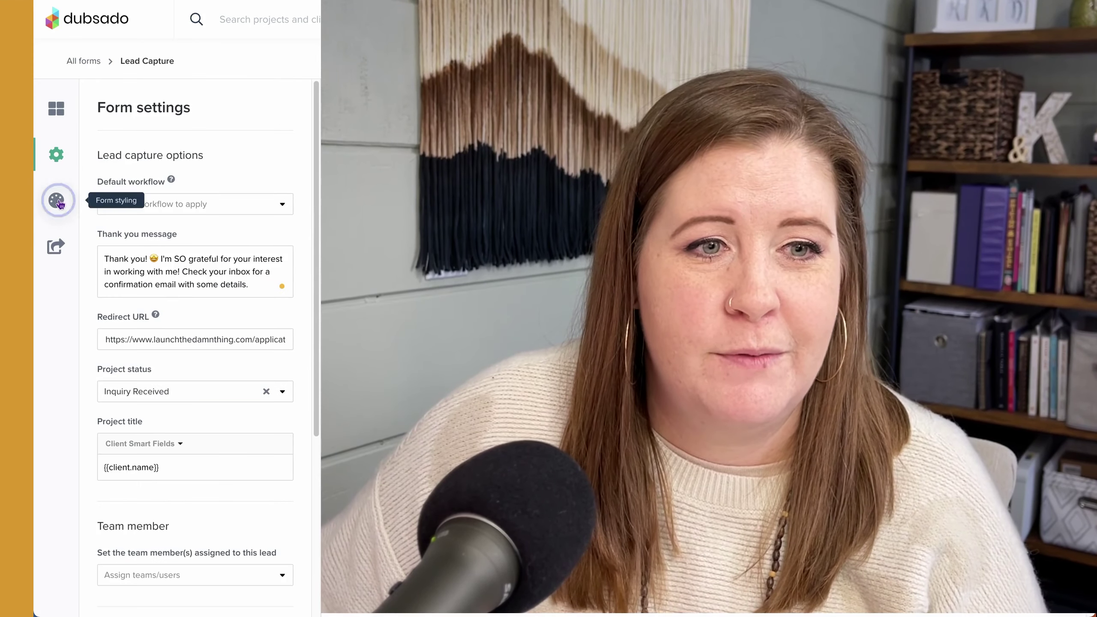
Review the form styling with its submit button text, and look through the form's custom CSS
left_click(57, 200)
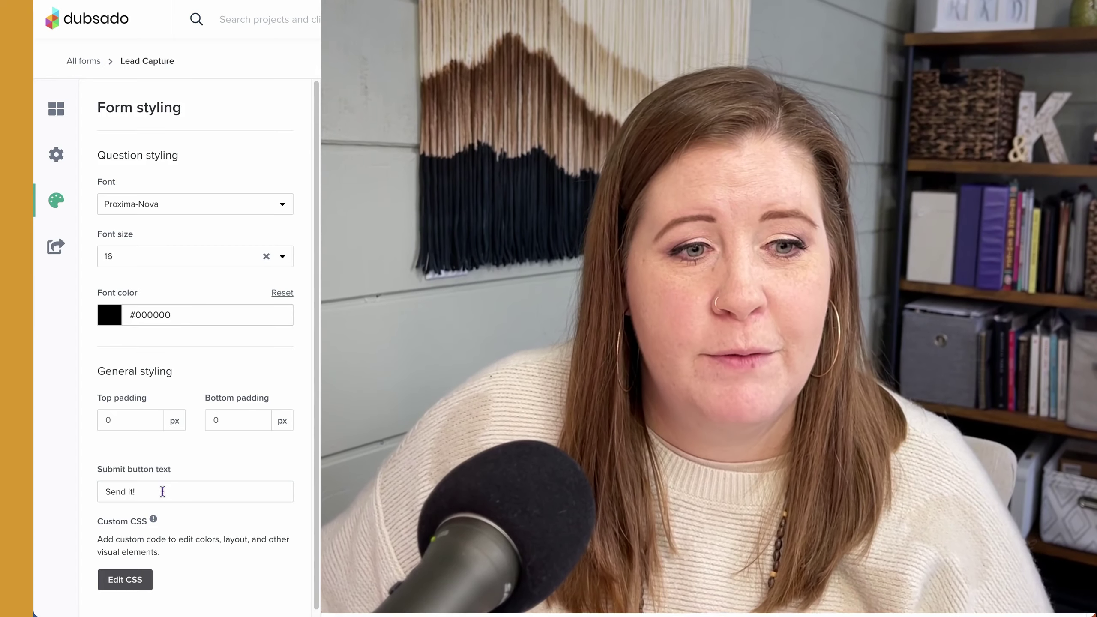
left_click_drag(162, 491, 94, 490)
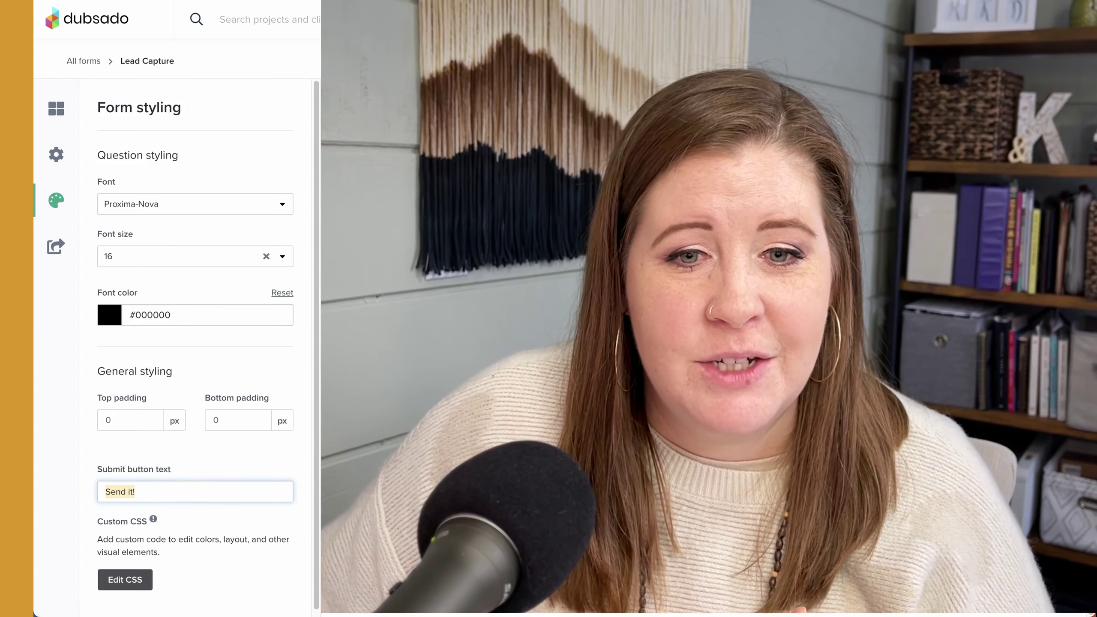
left_click(119, 578)
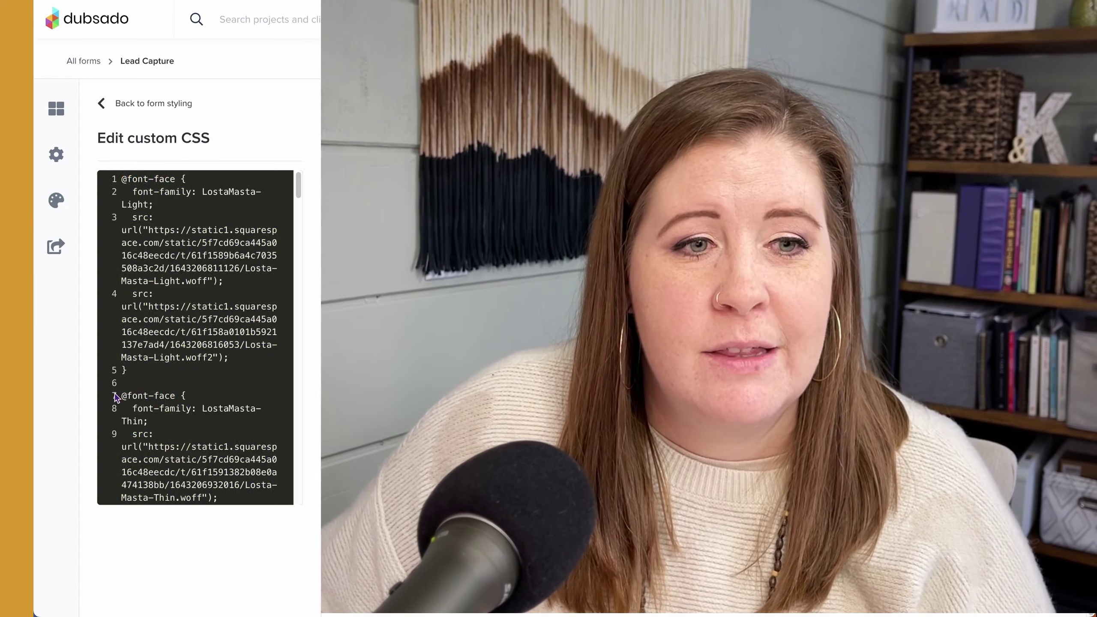
scroll(171, 330, "down", 1)
scroll(172, 331, "down", 10)
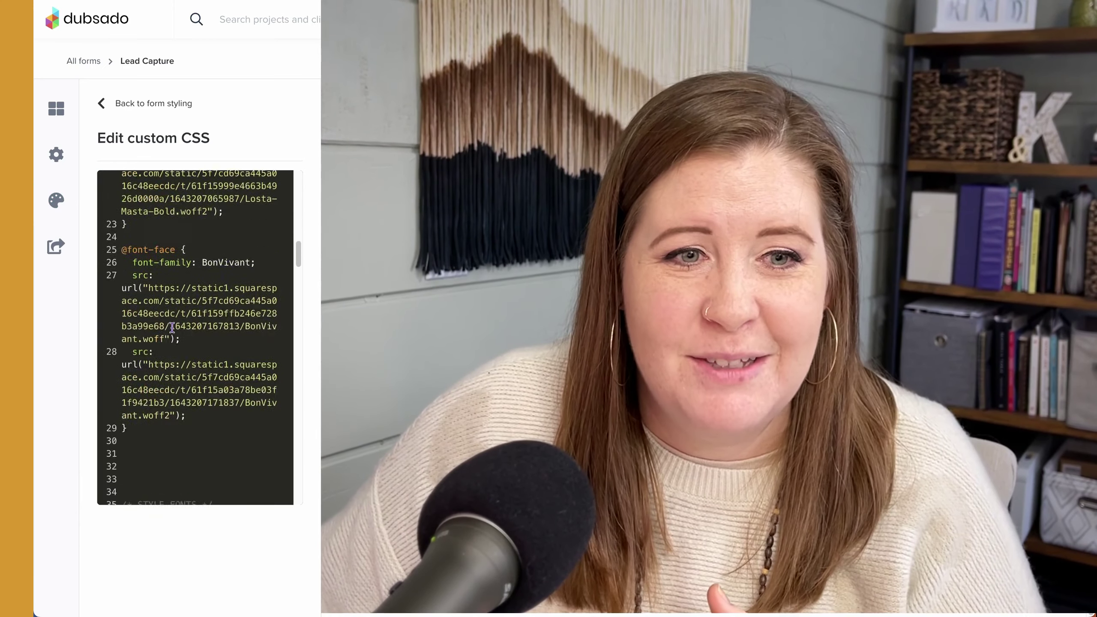
scroll(172, 322, "up", 5)
scroll(172, 322, "up", 10)
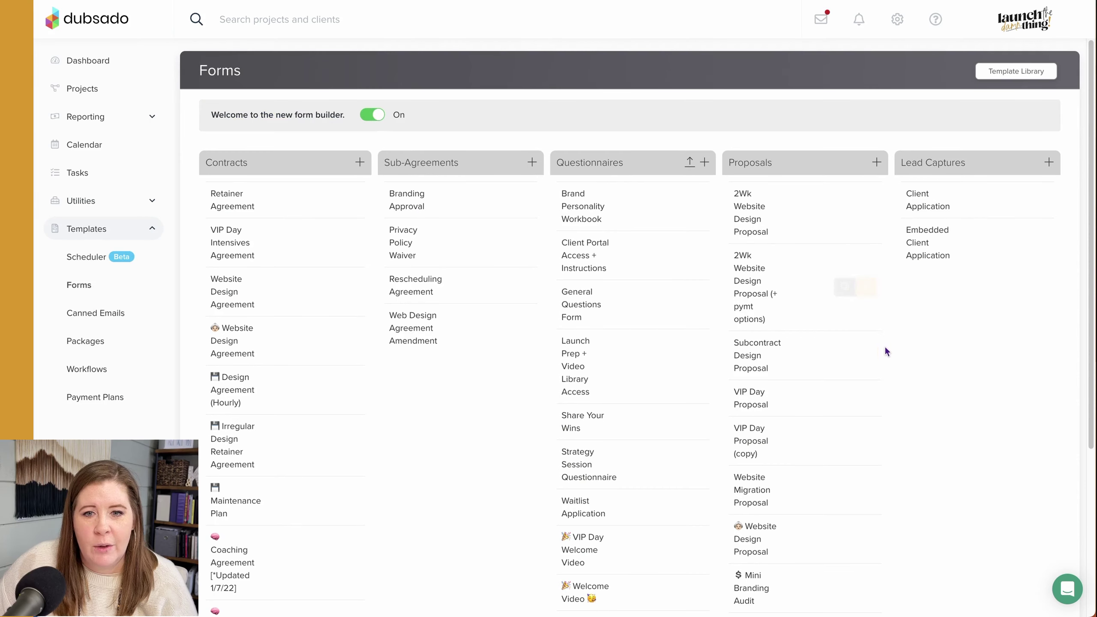
Open the 2Wk Website Design Proposal template from the forms list and preview it
scroll(943, 355, "down", 1)
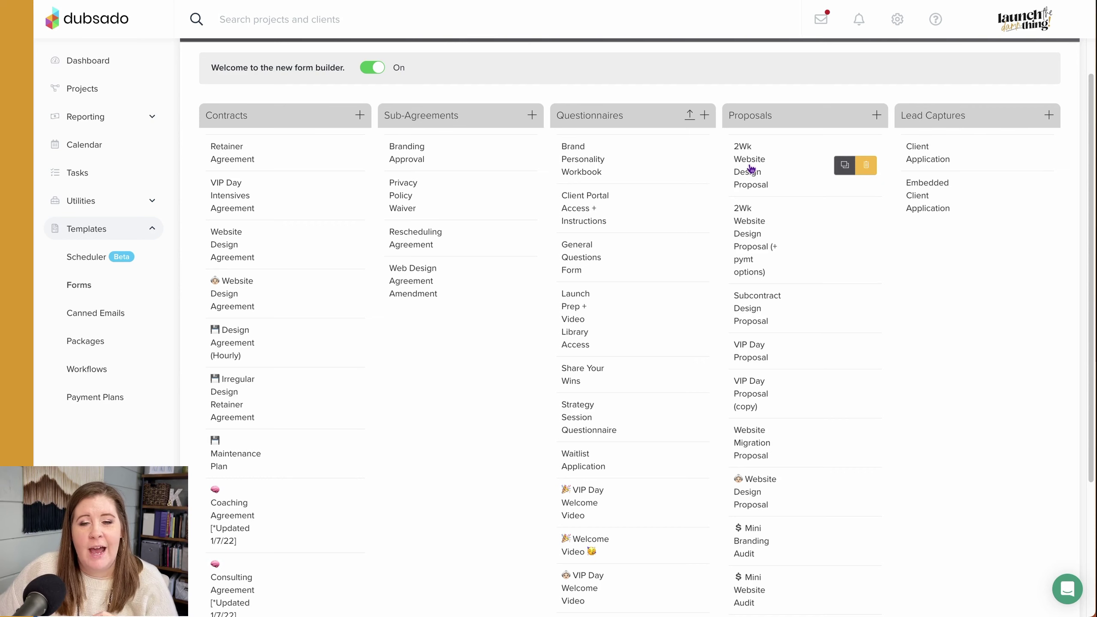
left_click(751, 168)
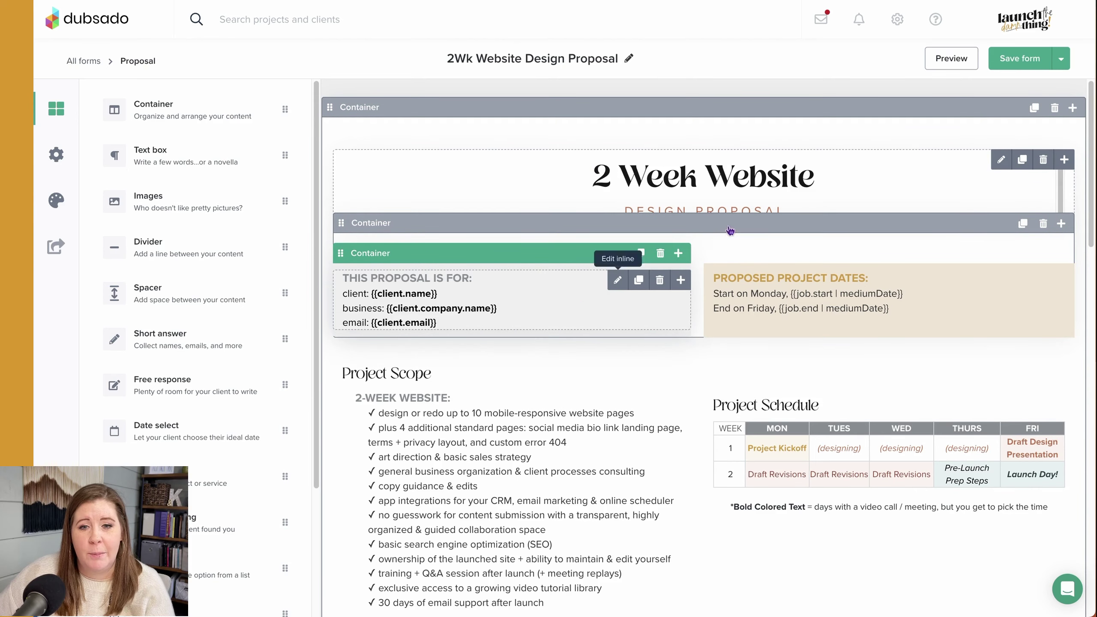
left_click(955, 60)
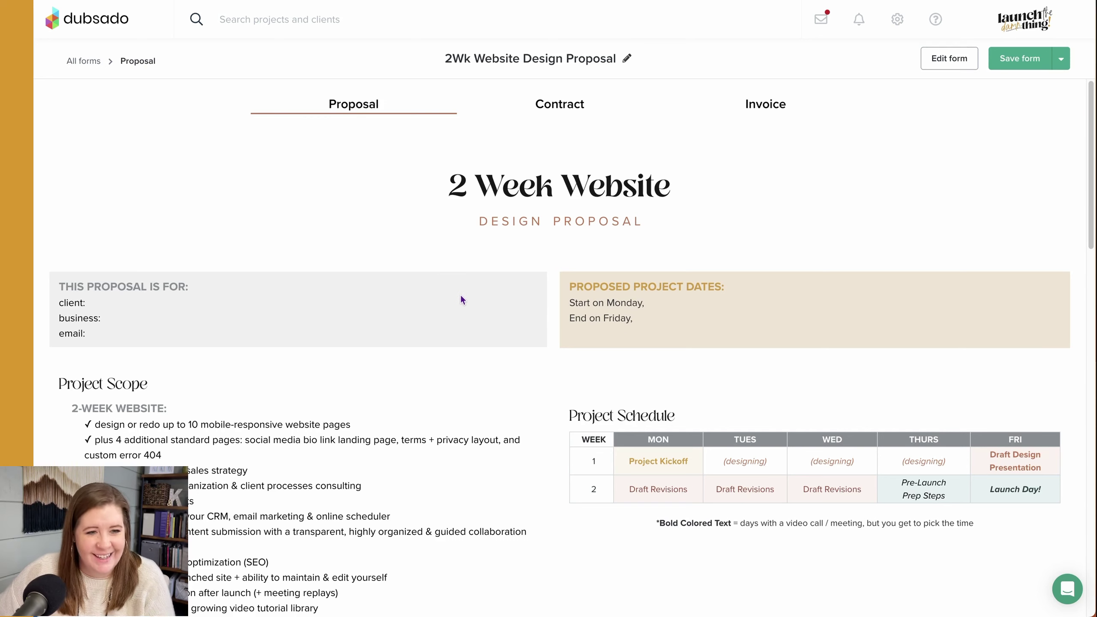
Read through the proposal preview from the project scope and schedule down to the investment, next steps and mailing address sections
scroll(367, 432, "down", 5)
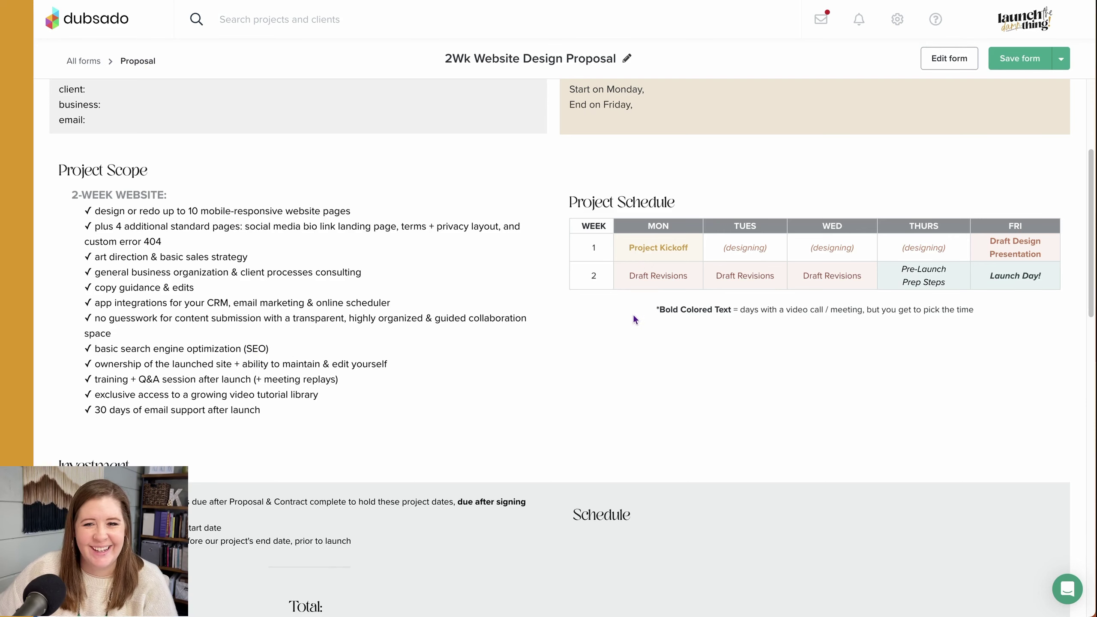
scroll(630, 328, "down", 1)
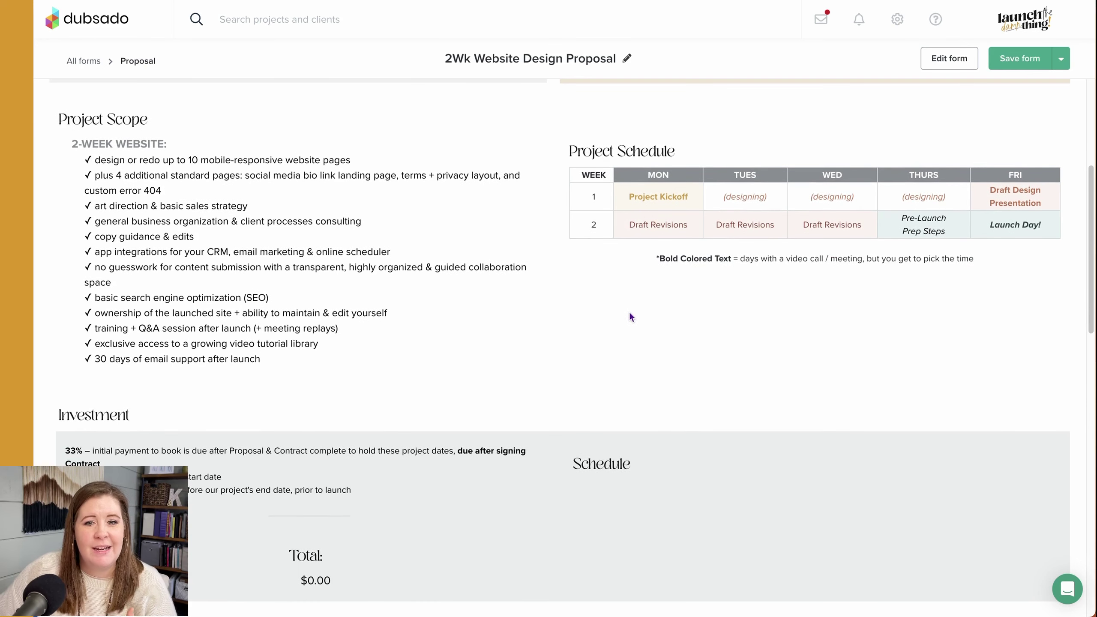
scroll(604, 314, "down", 3)
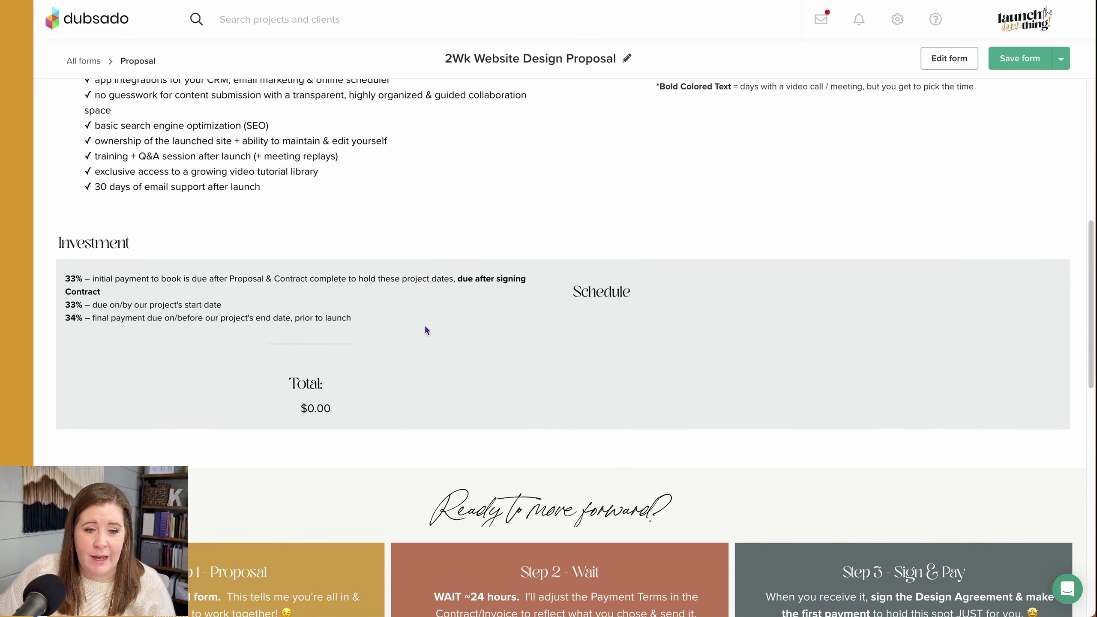
scroll(431, 311, "down", 6)
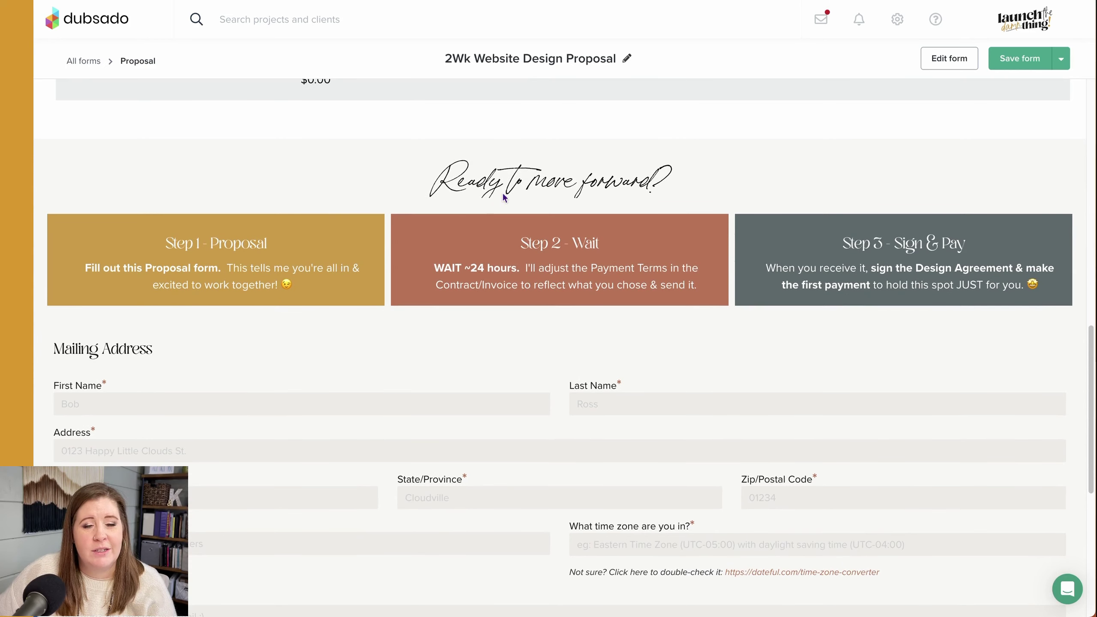
scroll(164, 186, "down", 4)
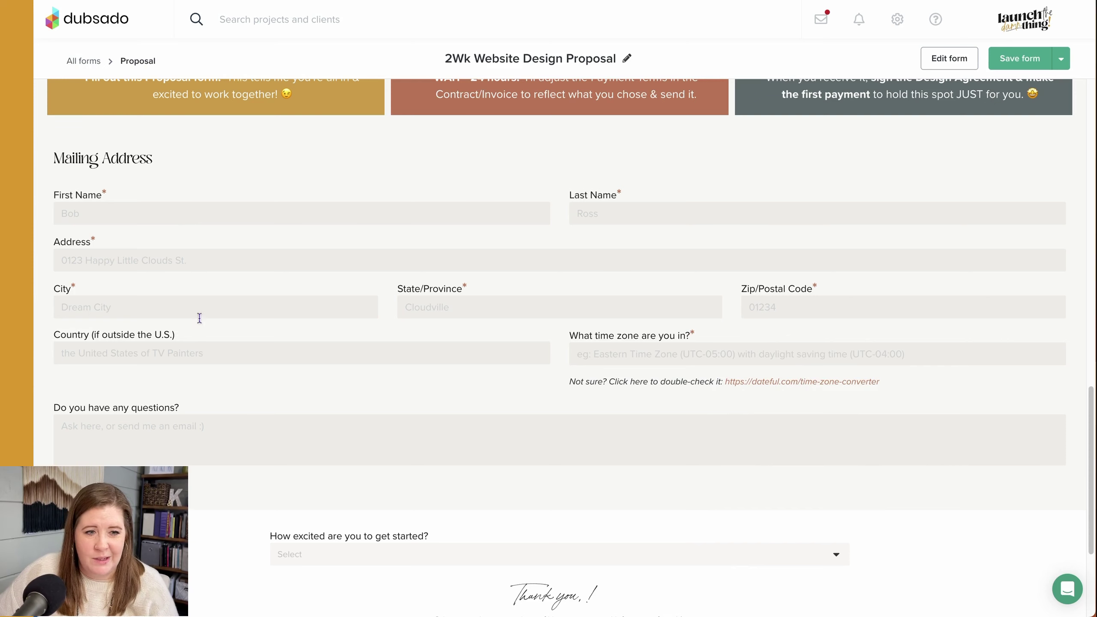
scroll(253, 416, "down", 5)
View the answer choices for "How excited are you to get started?" and try to submit the previewed proposal
left_click(318, 371)
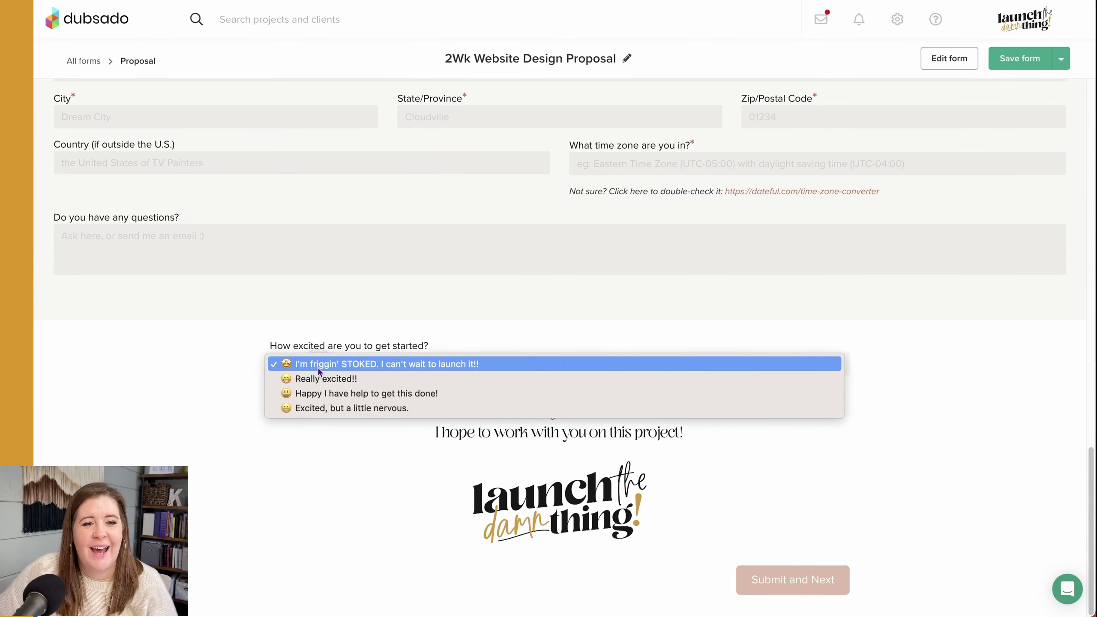
left_click(206, 387)
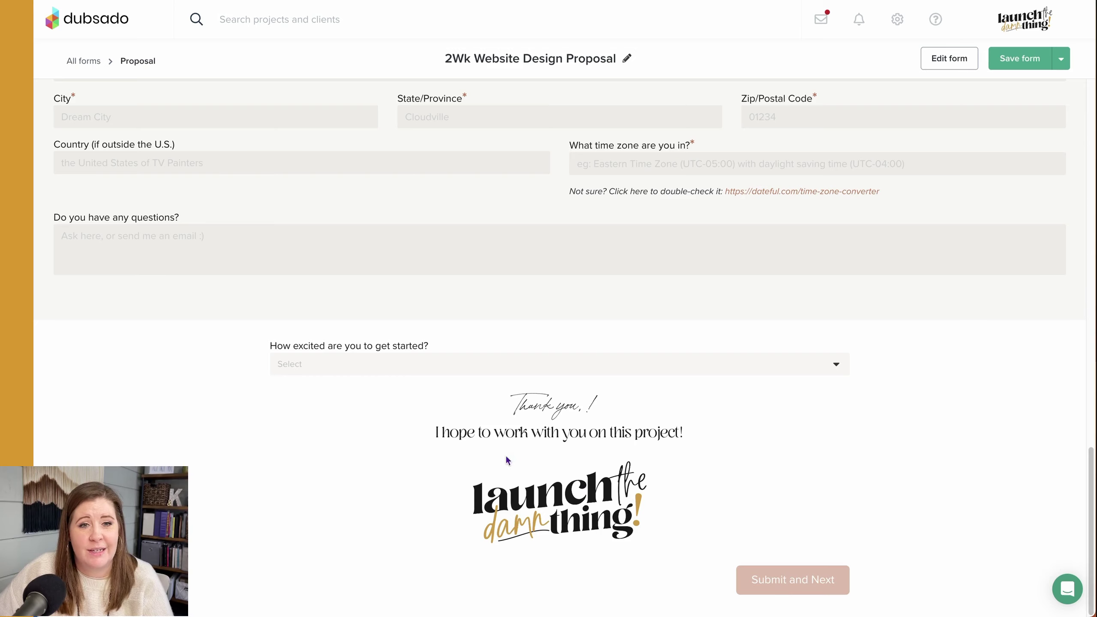
left_click(782, 574)
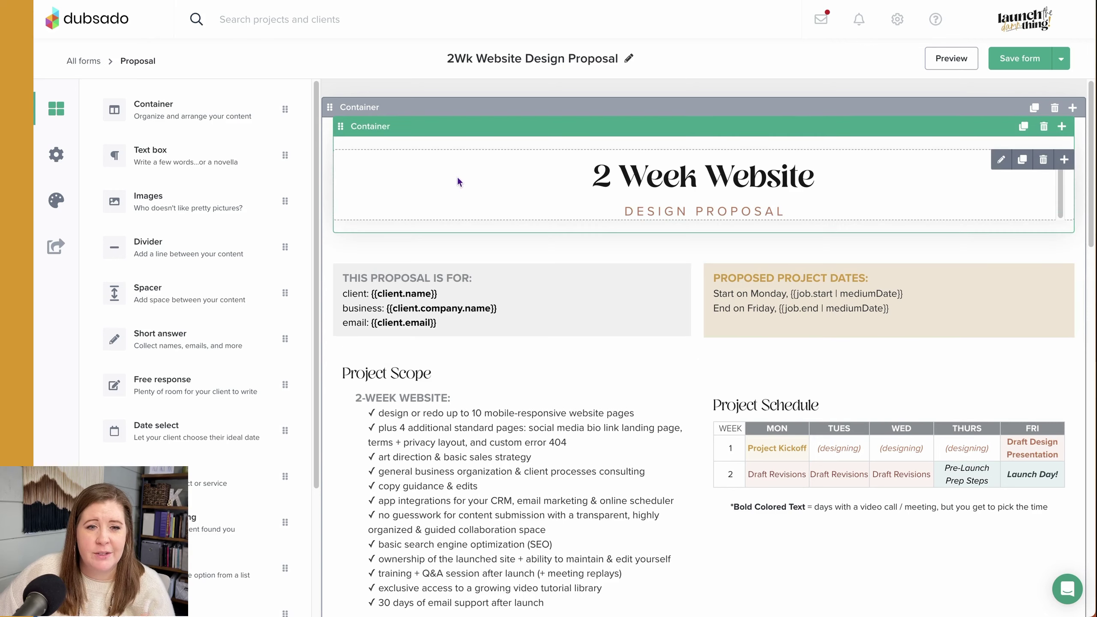
Look over the proposal's investment, next steps and mailing address sections in the form editor
scroll(463, 200, "down", 15)
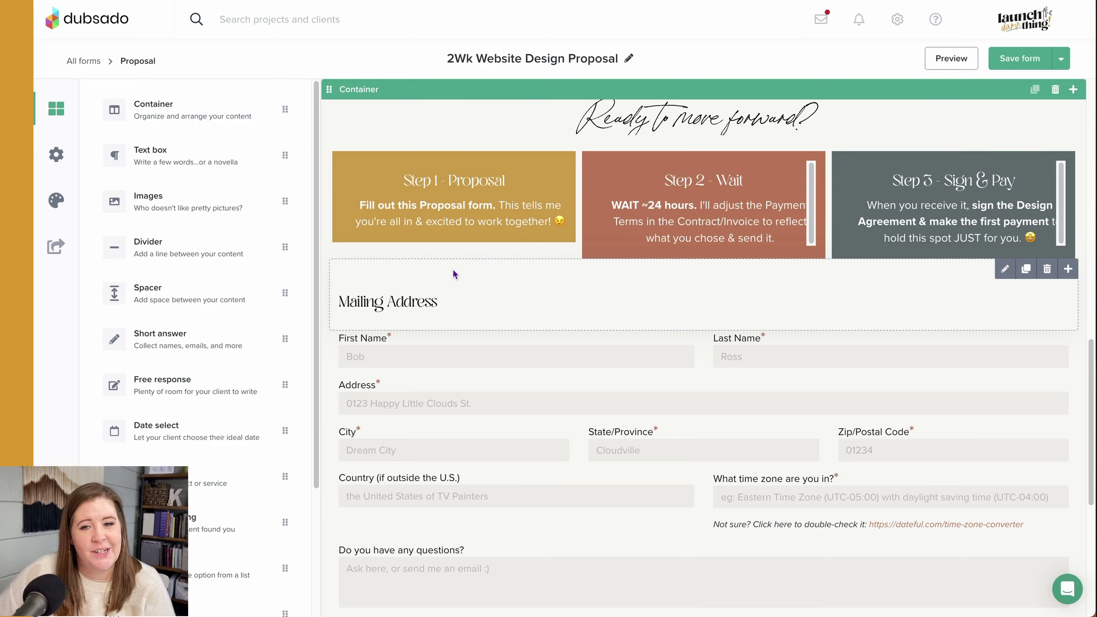
scroll(454, 272, "up", 15)
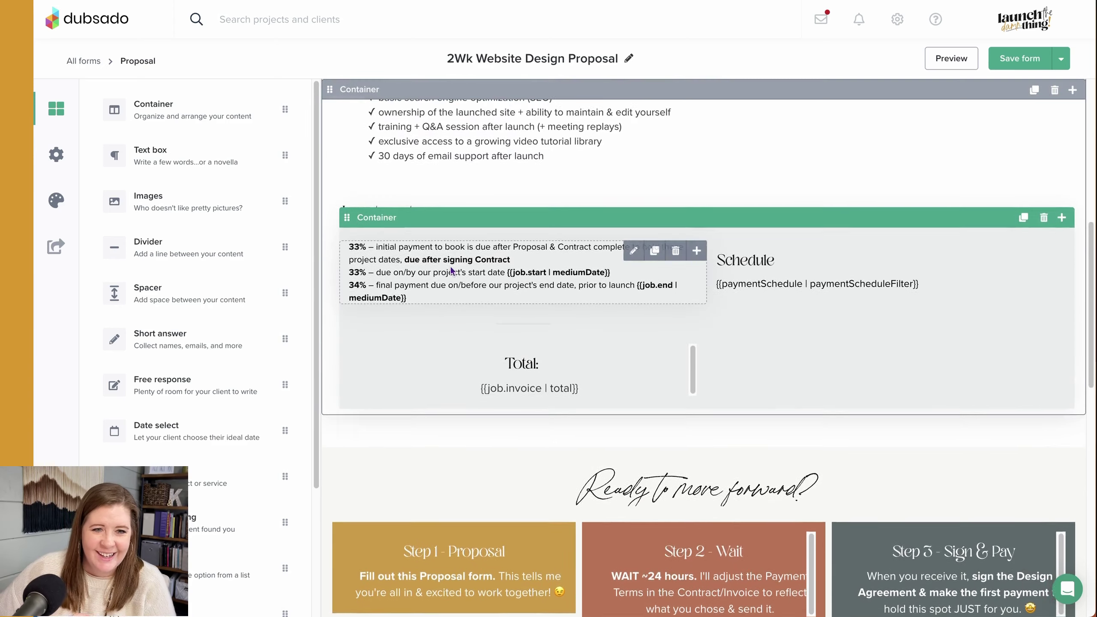
Add an image block at the end of the proposal and look over its image library, padding and alignment options
scroll(453, 266, "up", 3)
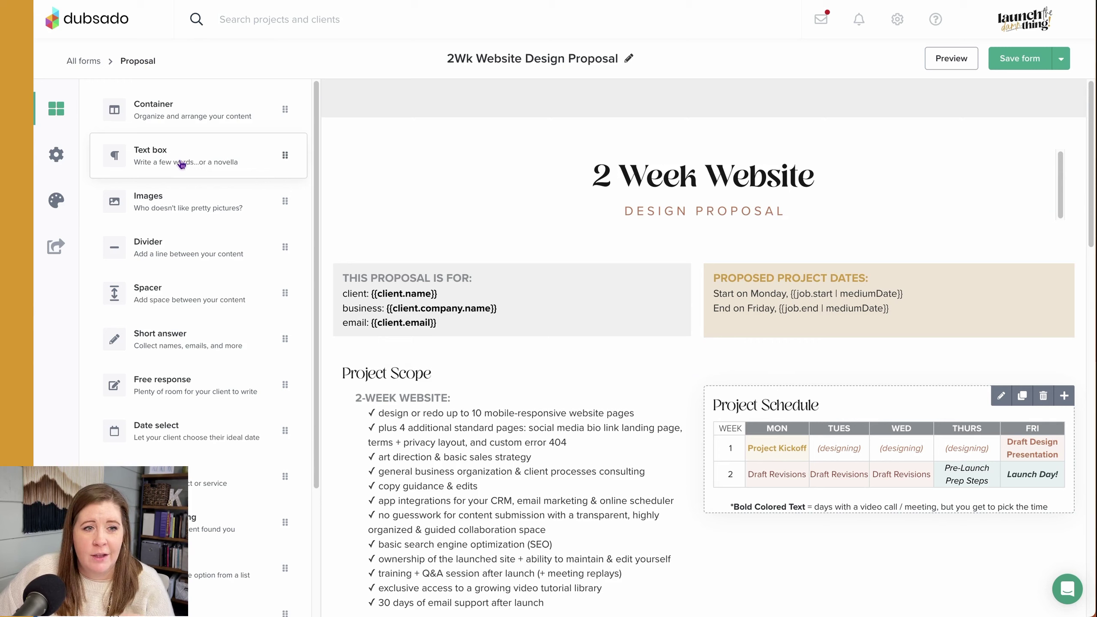
left_click(169, 210)
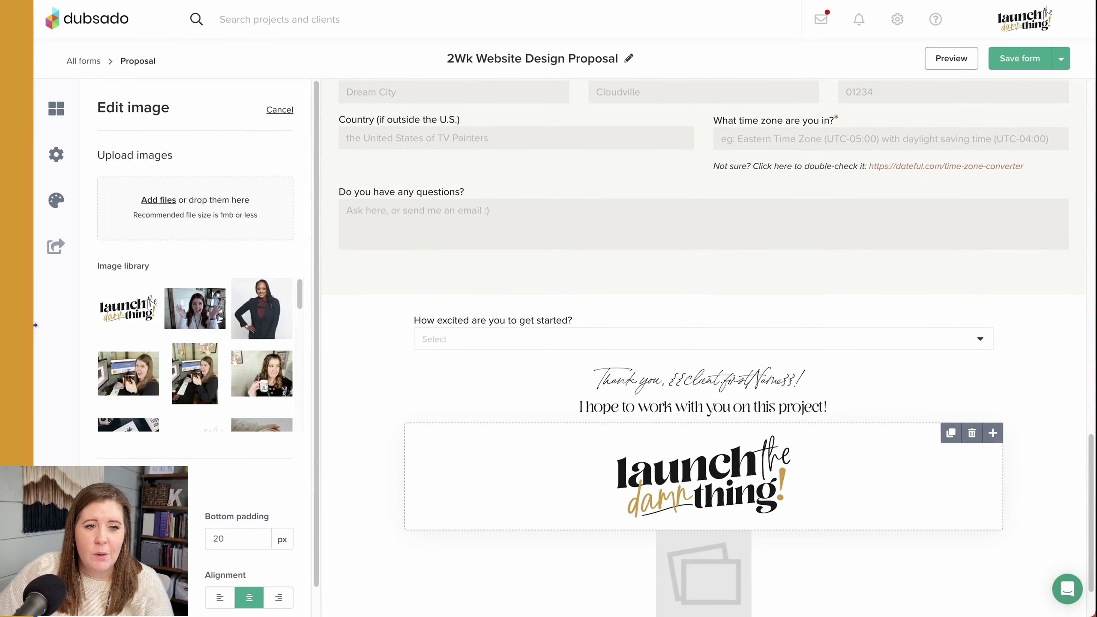
scroll(196, 364, "down", 6)
scroll(196, 363, "up", 6)
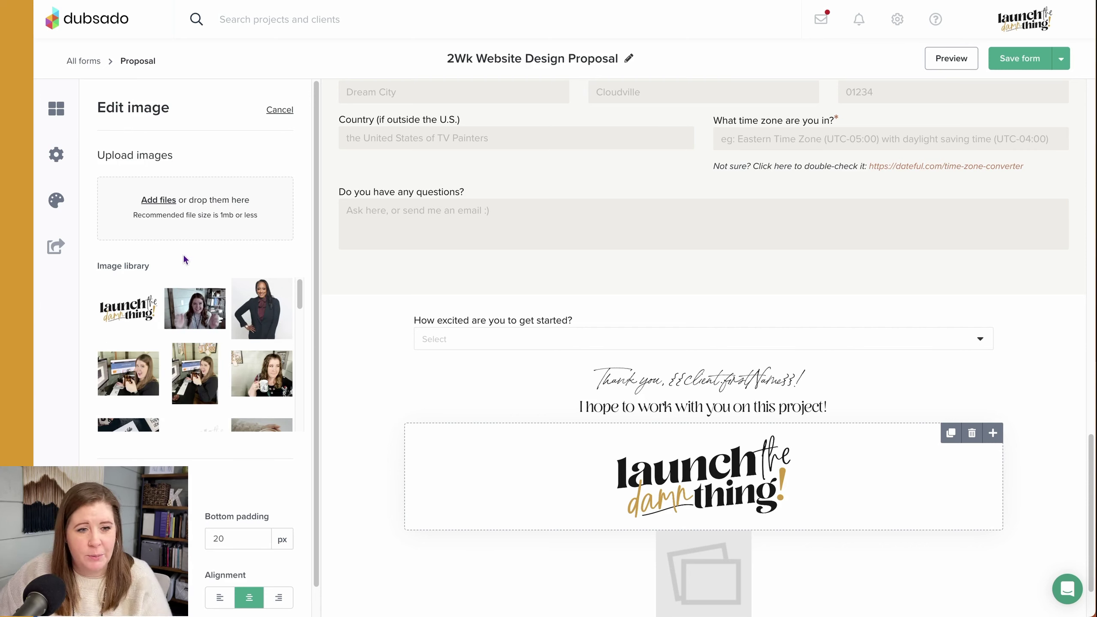
scroll(242, 302, "down", 1)
scroll(362, 375, "up", 2)
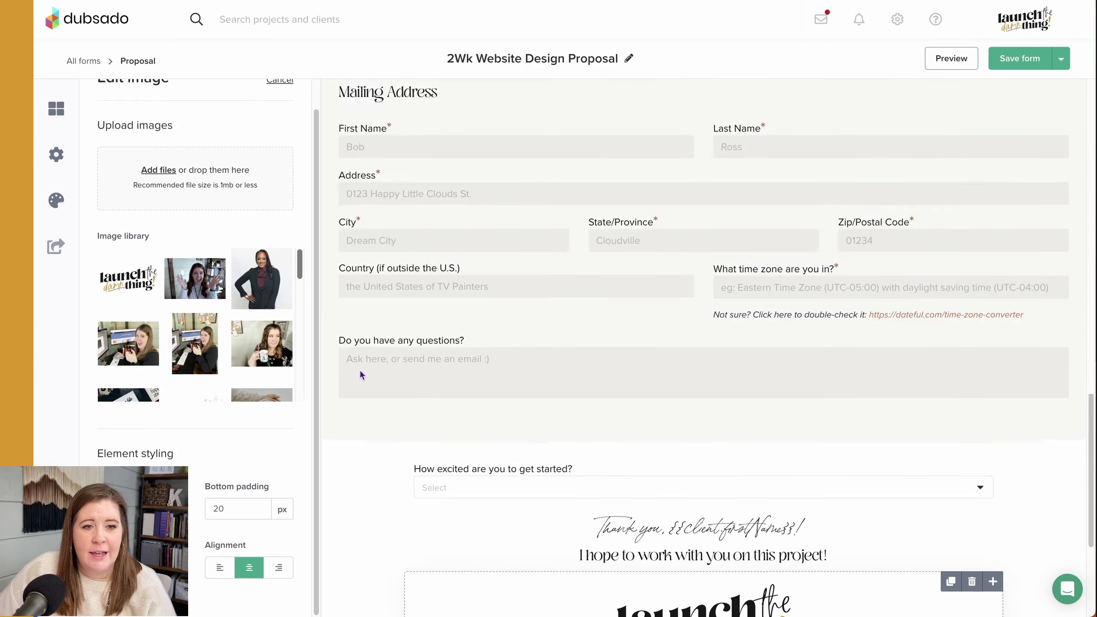
View the settings of the two-column Project Scope and Project Schedule container and look over the investment section below
scroll(362, 375, "up", 10)
left_click(420, 217)
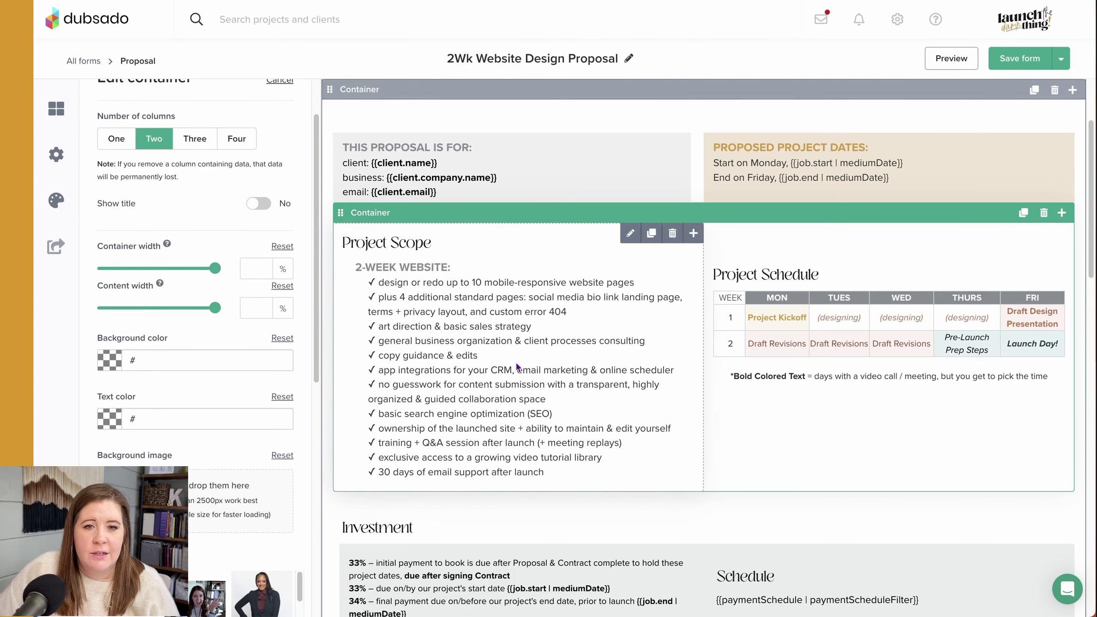
scroll(518, 367, "down", 1)
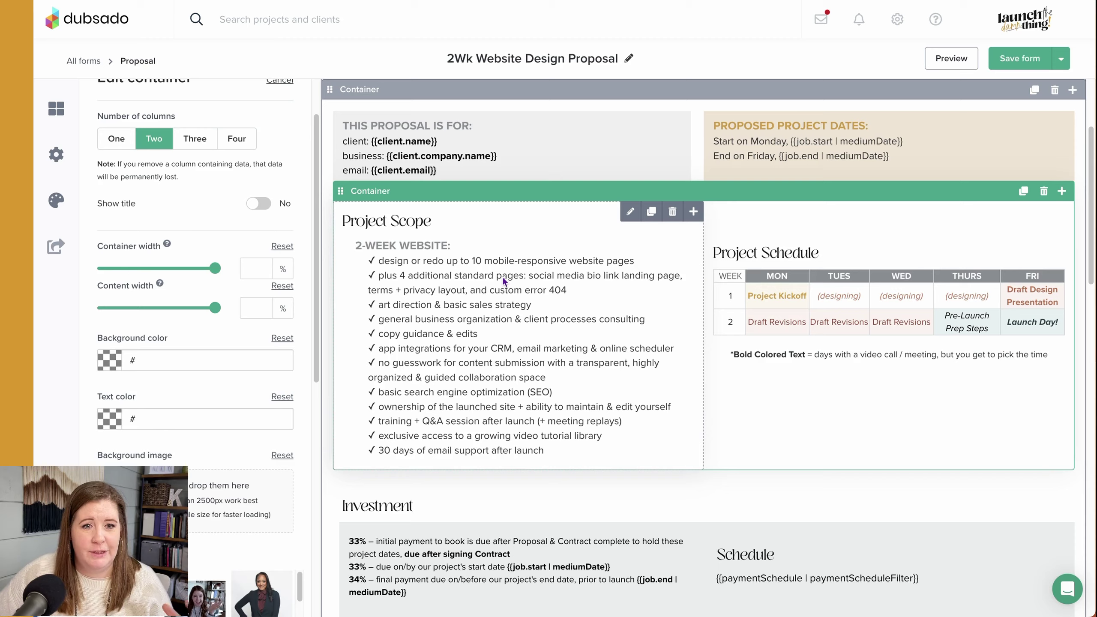
scroll(503, 280, "down", 10)
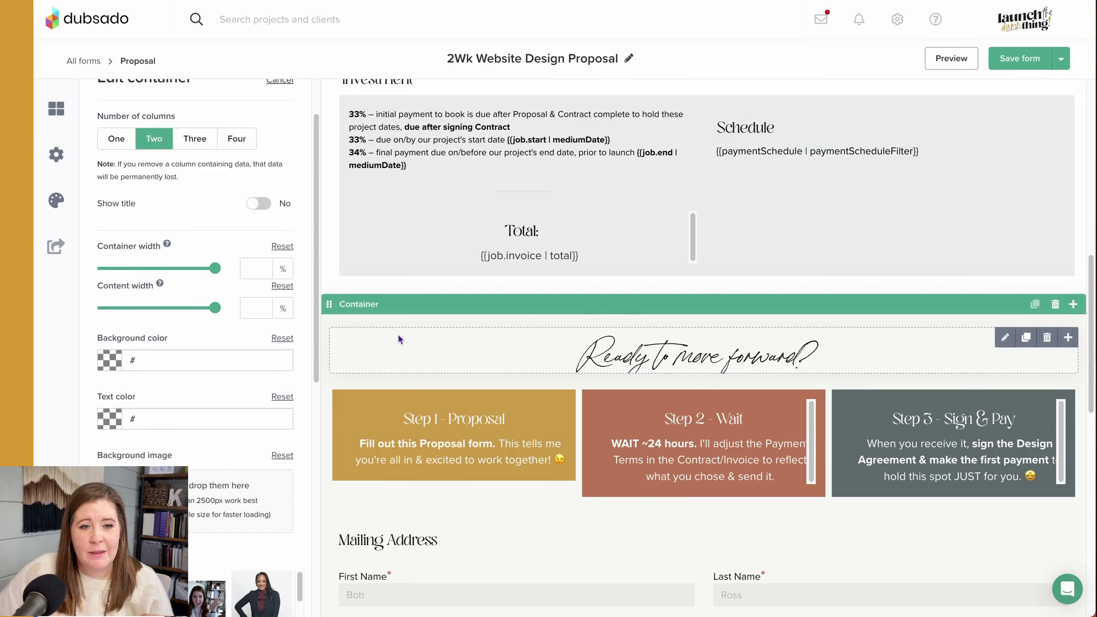
Inspect the column and width settings of the three-step container and the first and last name container
left_click(395, 332)
mouse_move(210, 381)
left_mouse_down()
mouse_move(174, 380)
mouse_move(216, 374)
left_mouse_up()
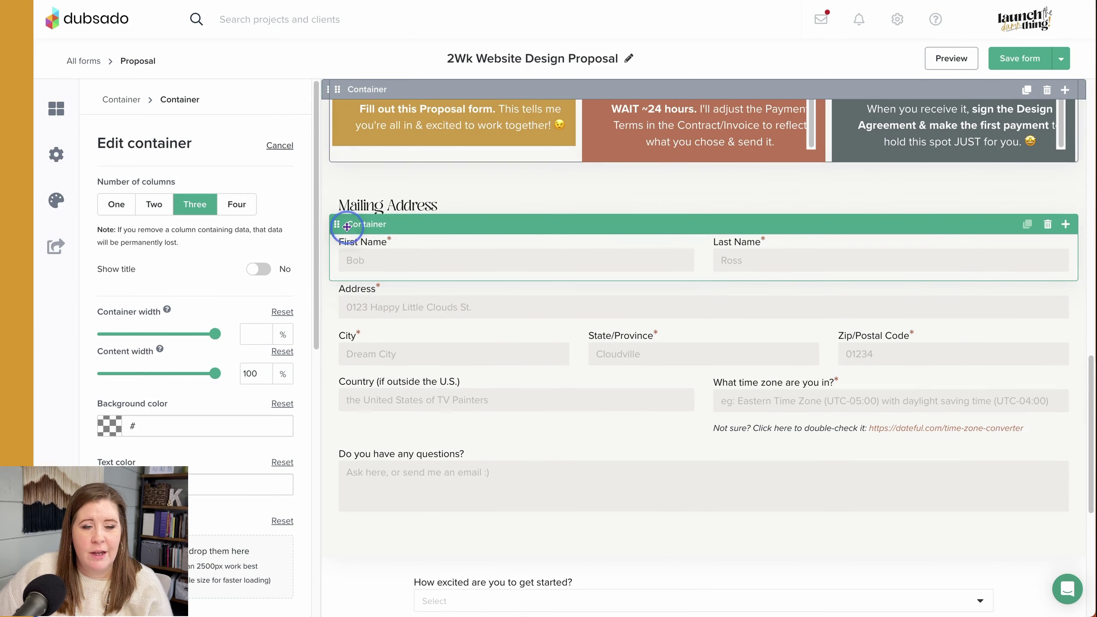
left_click(345, 224)
mouse_move(214, 377)
left_mouse_down()
mouse_move(140, 374)
mouse_move(230, 392)
left_mouse_up()
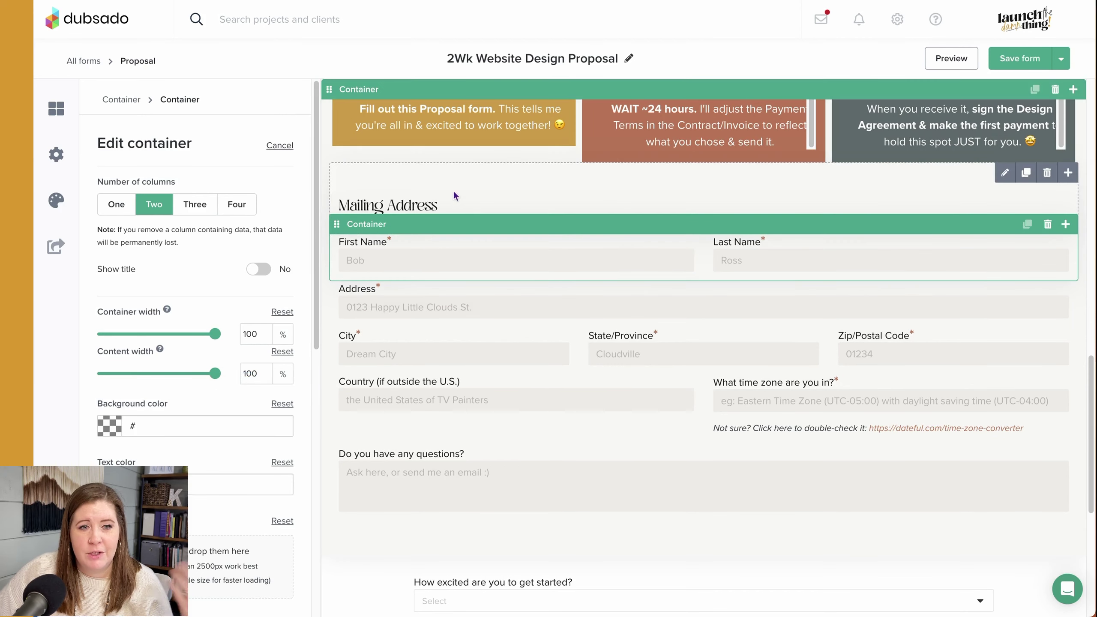
Look through the name container's background color, background image, padding and margin settings
scroll(187, 440, "down", 5)
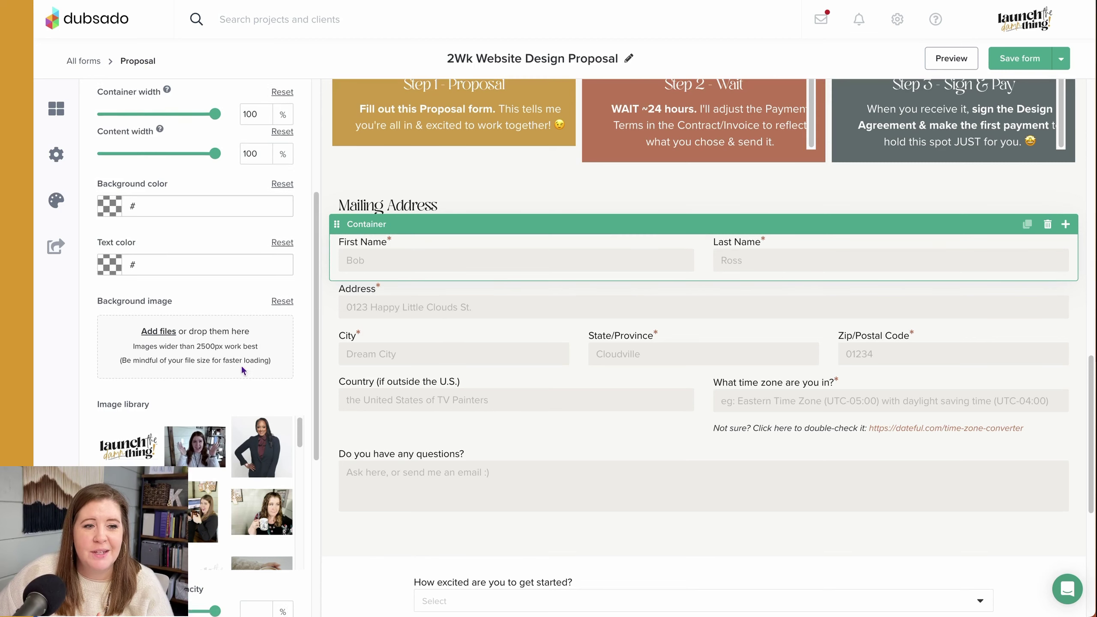
scroll(157, 245, "down", 4)
scroll(187, 415, "down", 3)
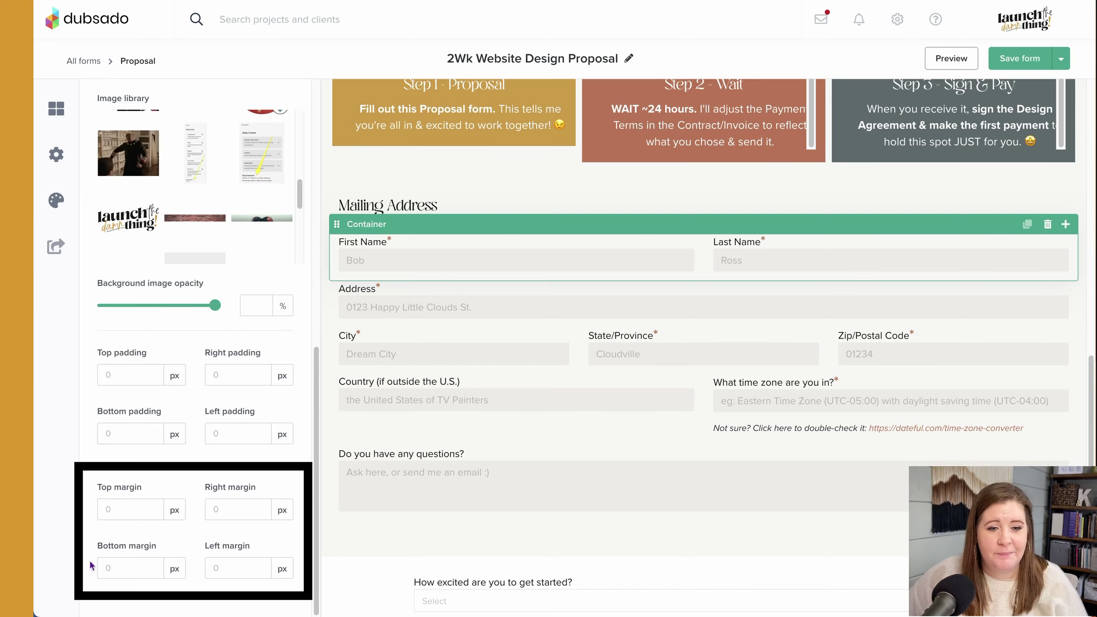
Leave the 2Wk Website Design Proposal without saving and return to the forms list
scroll(355, 246, "up", 2)
scroll(355, 246, "up", 15)
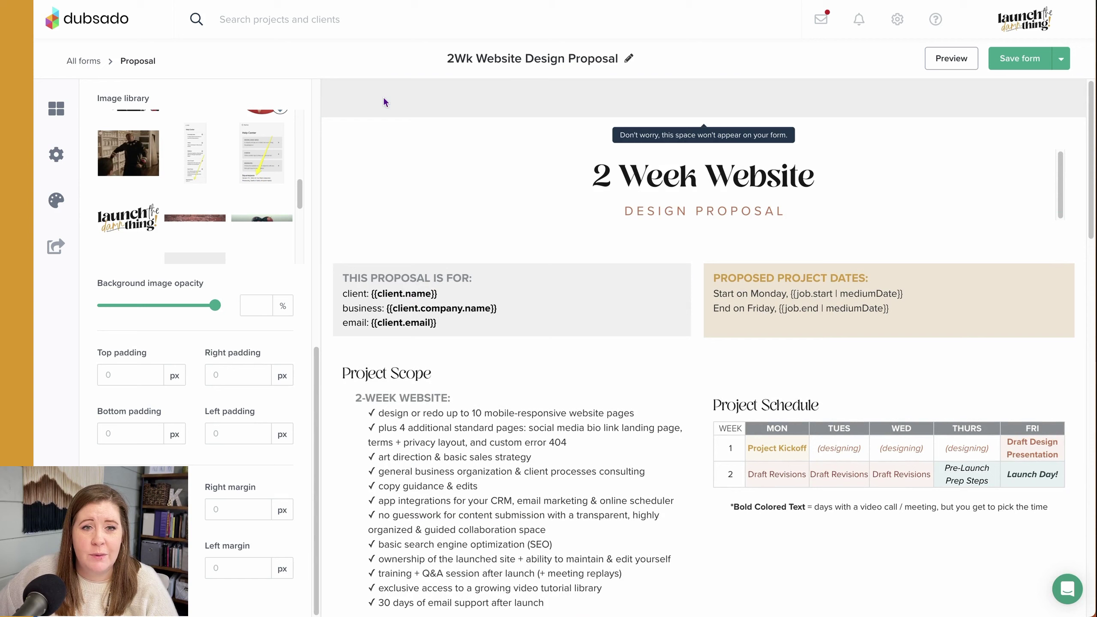
left_click(90, 65)
left_click(607, 377)
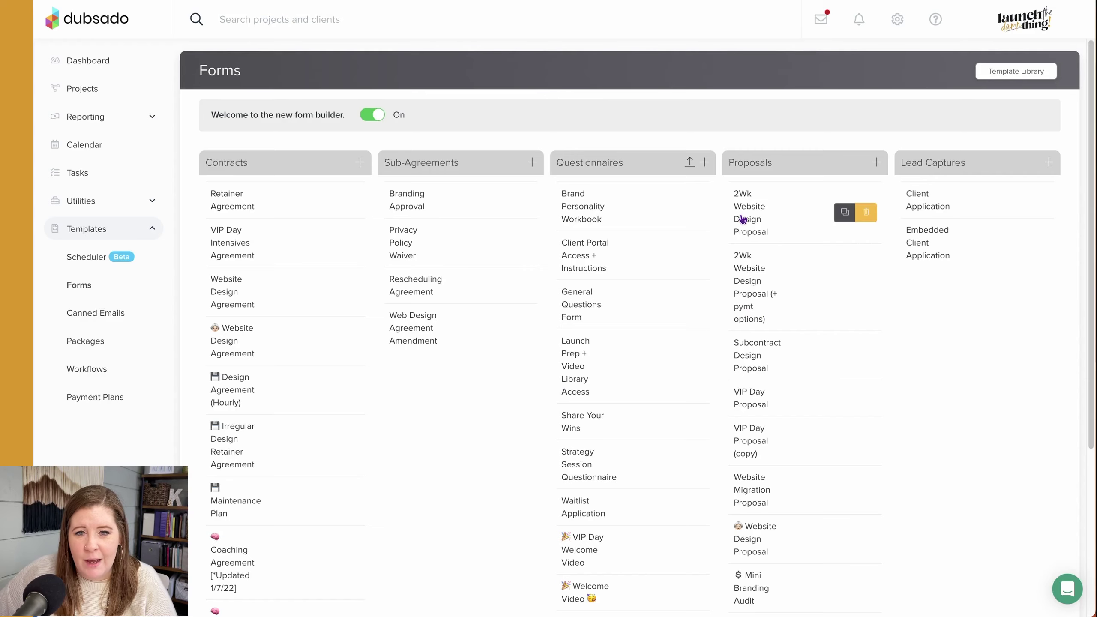
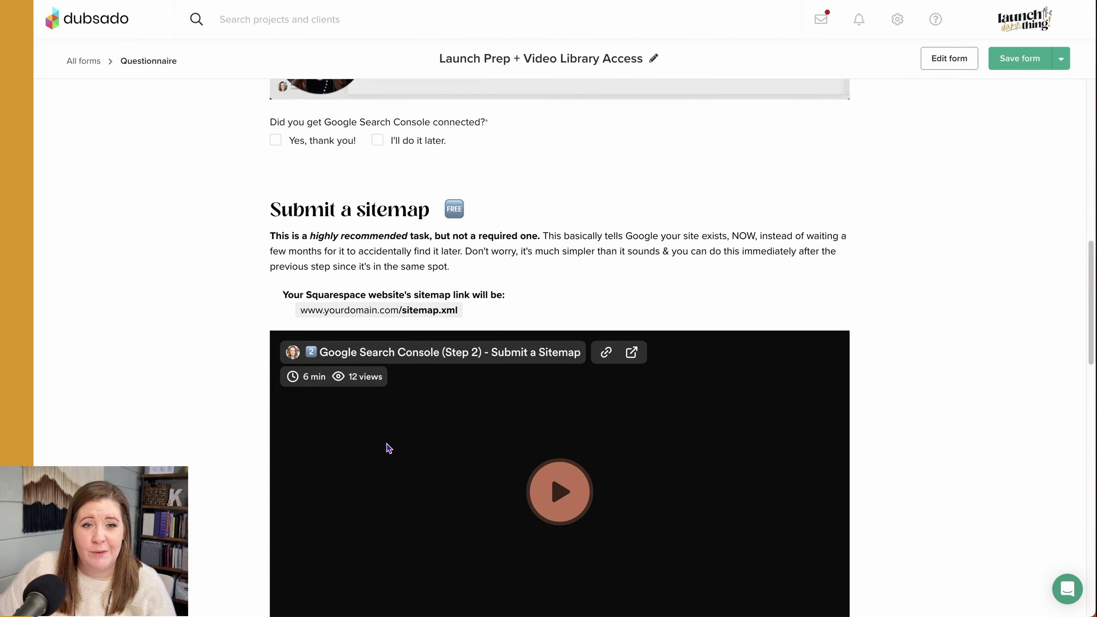
Read the Launch Prep + Video Library Access preview down to its video library links and leave it without saving
scroll(388, 443, "down", 4)
scroll(389, 441, "down", 1)
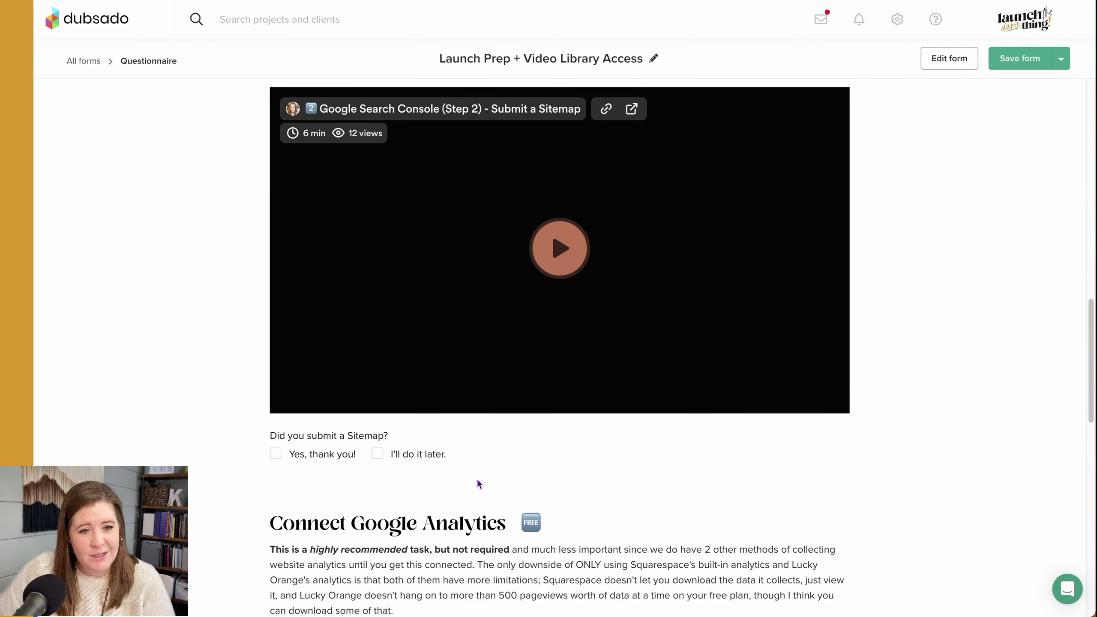
scroll(432, 466, "down", 9)
scroll(367, 449, "down", 8)
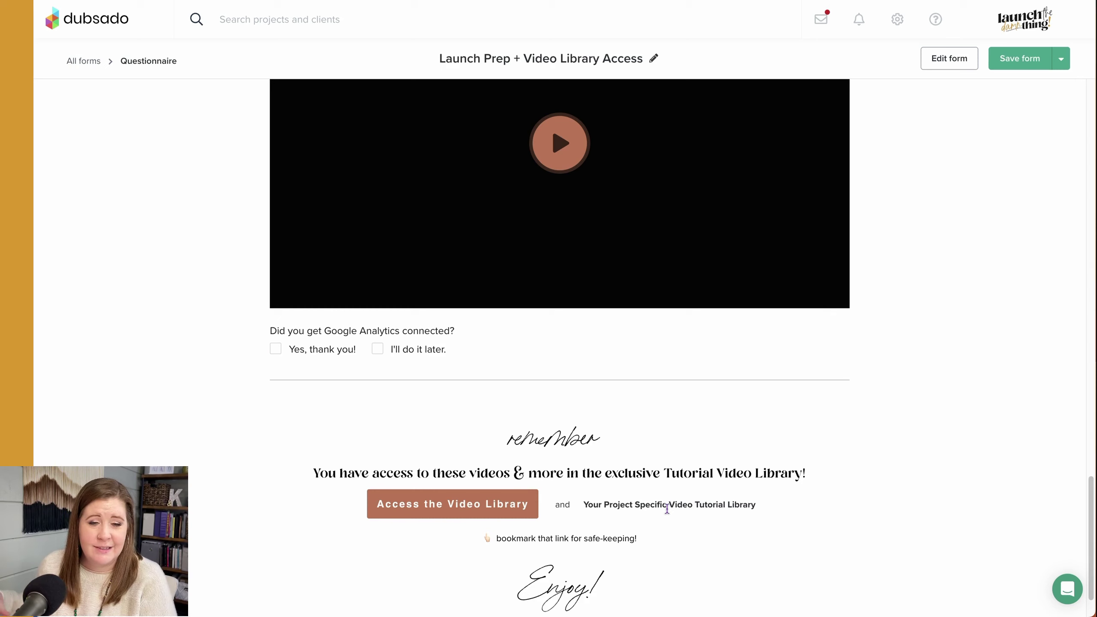
left_click_drag(582, 504, 766, 508)
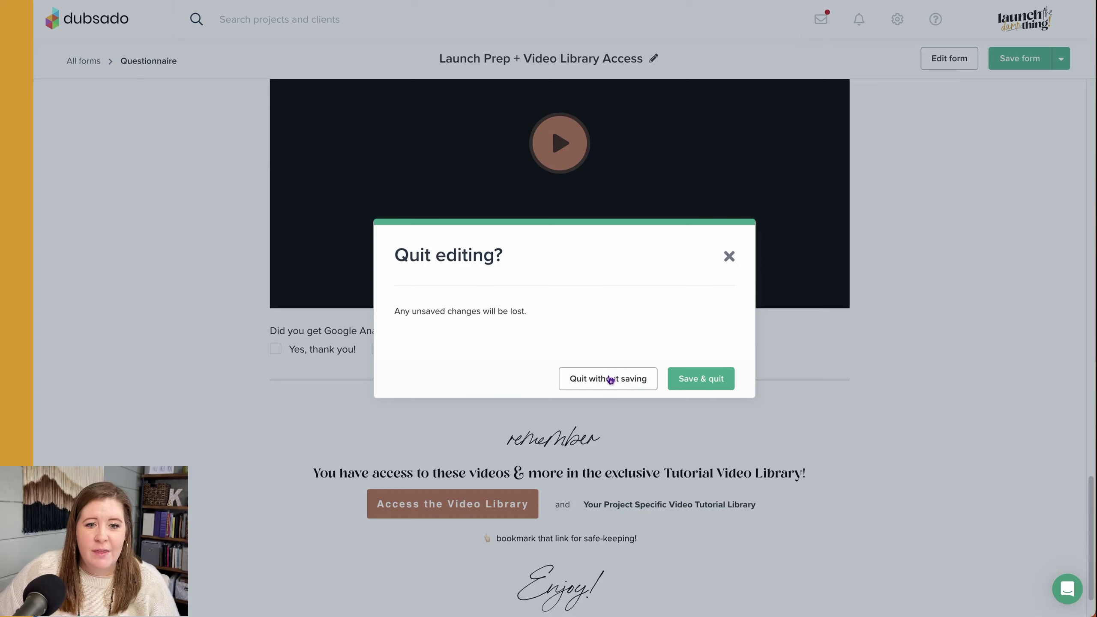
left_click(607, 380)
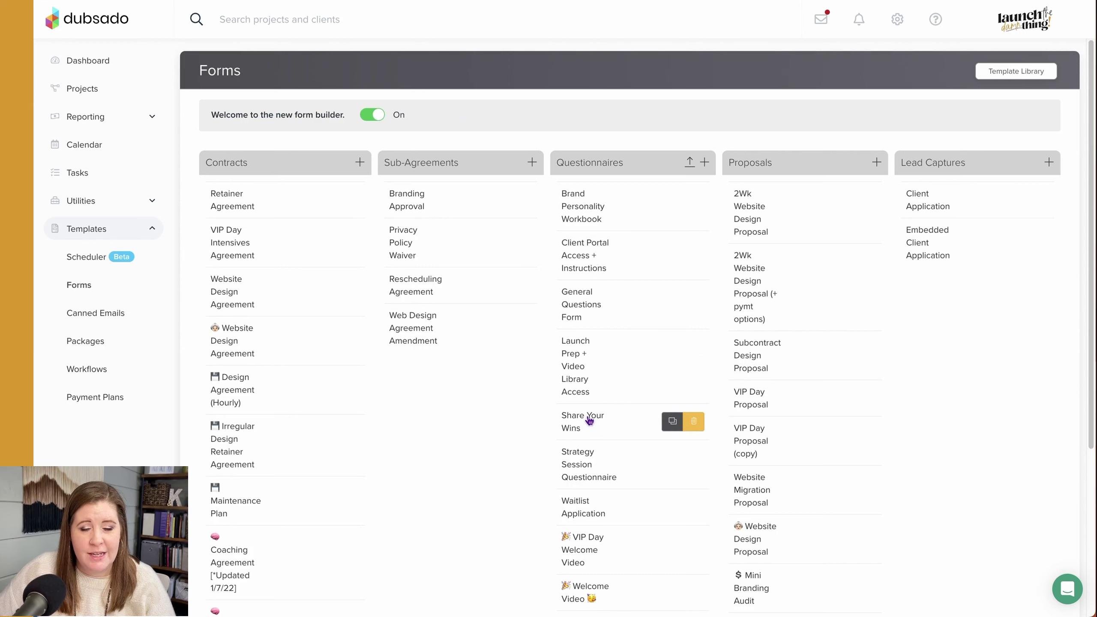
Open the Share Your Review + Feedback questionnaire and read its banner, introduction and review questions
scroll(582, 424, "down", 5)
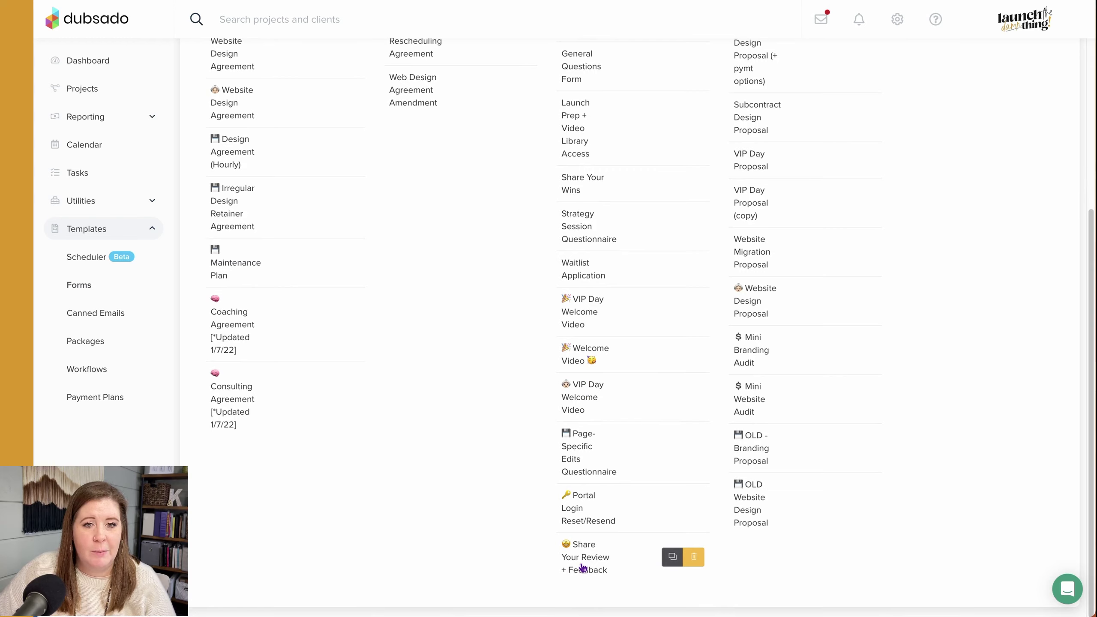
left_click(582, 567)
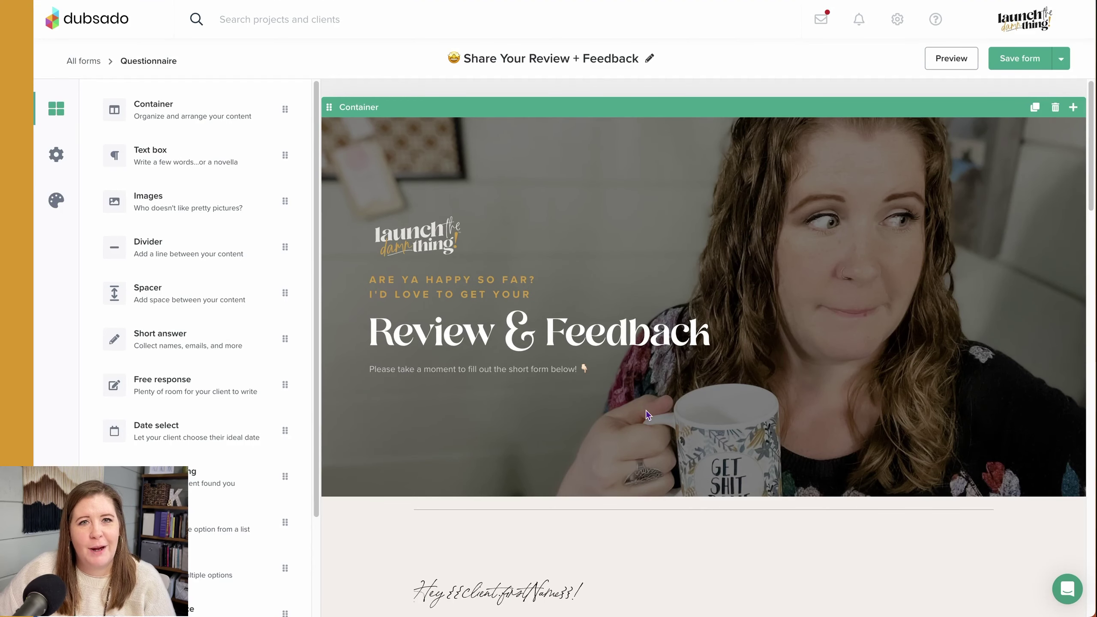
scroll(487, 399, "down", 10)
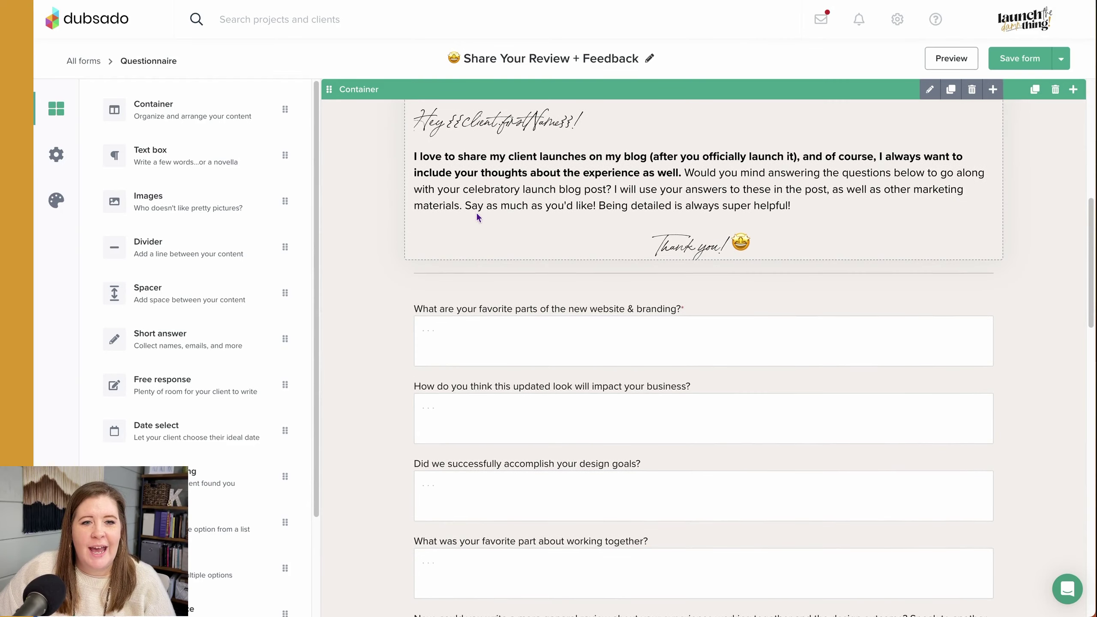
scroll(479, 303, "down", 3)
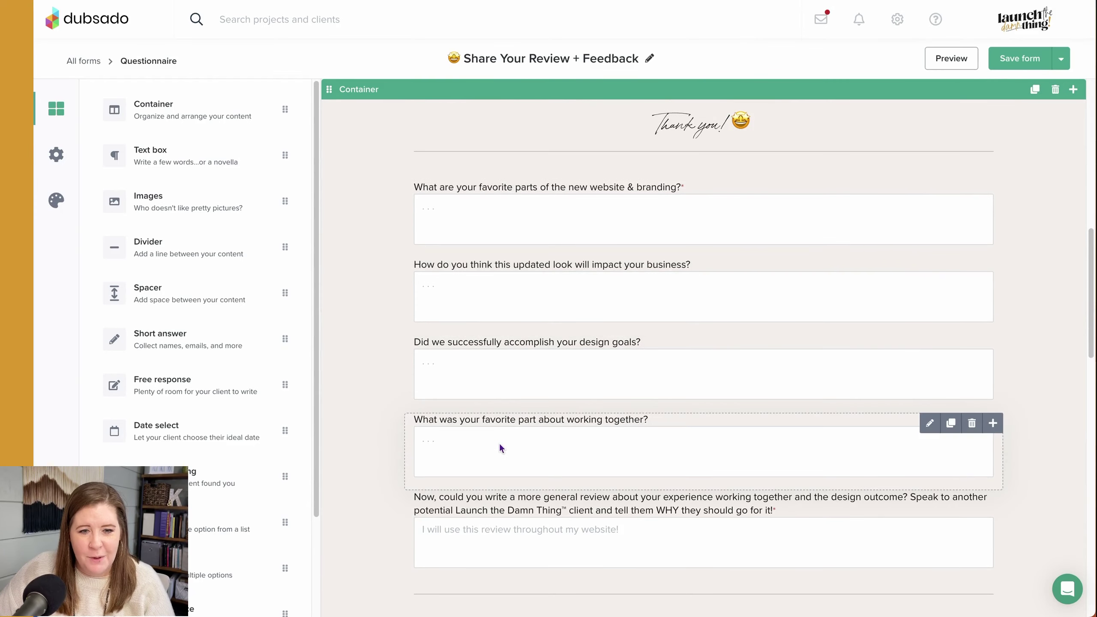
scroll(497, 438, "down", 6)
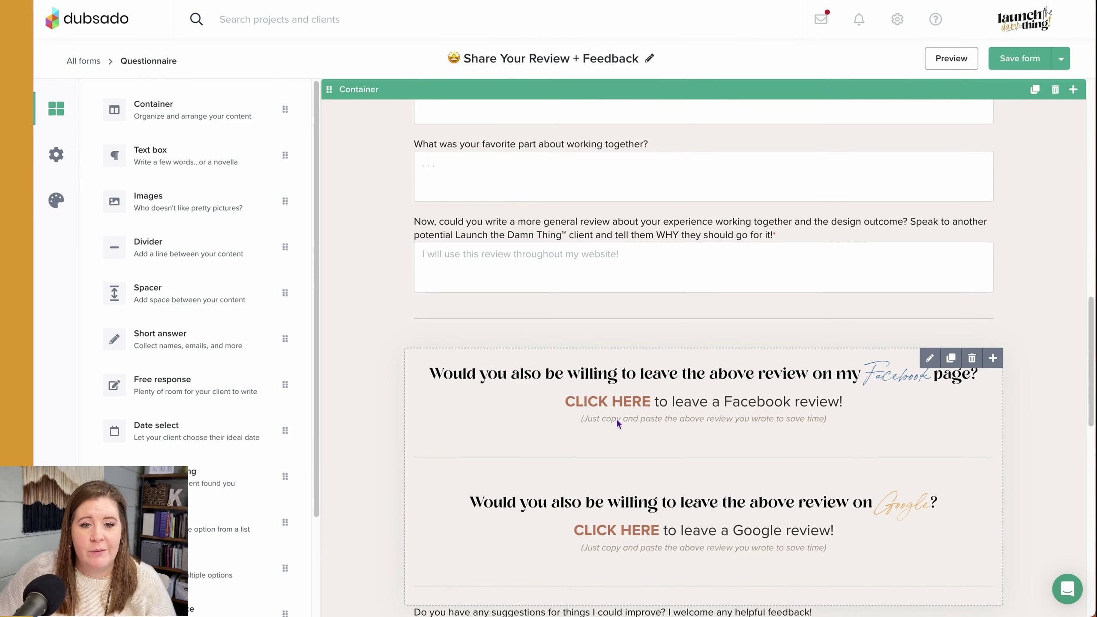
View the settings of the required general review question and of the main container around it
scroll(616, 418, "down", 2)
left_click(512, 206)
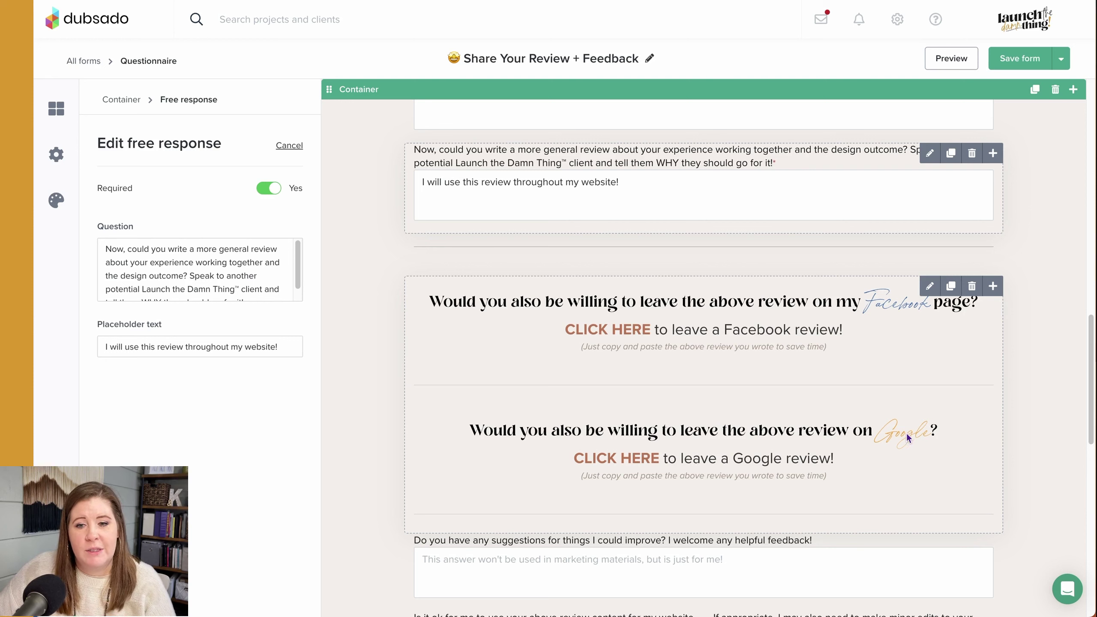
left_click(380, 443)
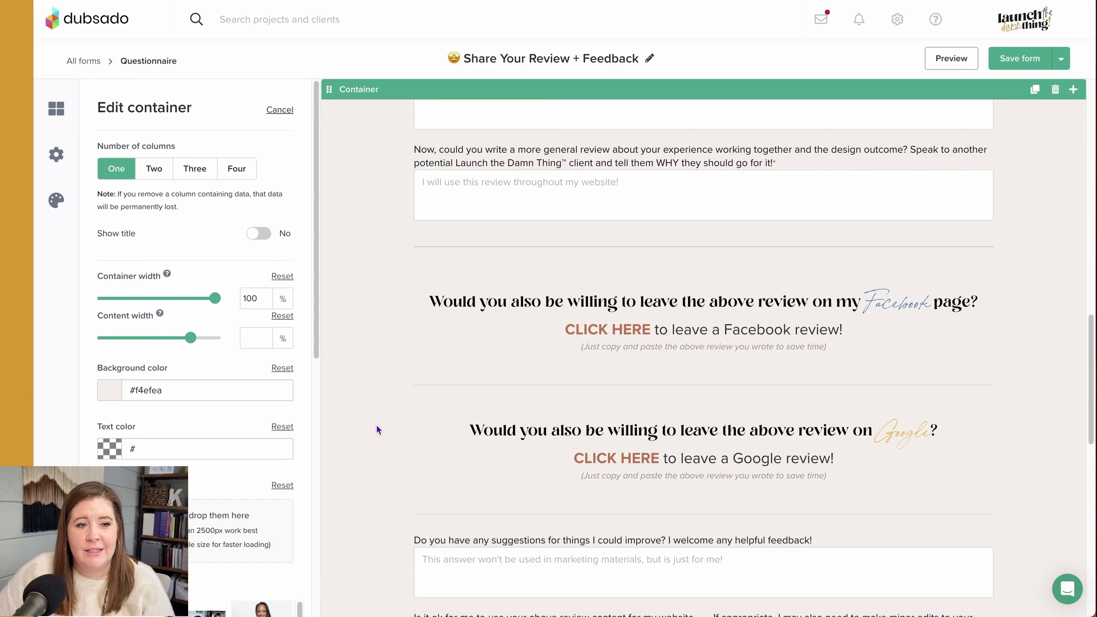
Read the improvement and permission questions down to the thank-you section and view the thank-you GIF's image settings
scroll(373, 417, "down", 5)
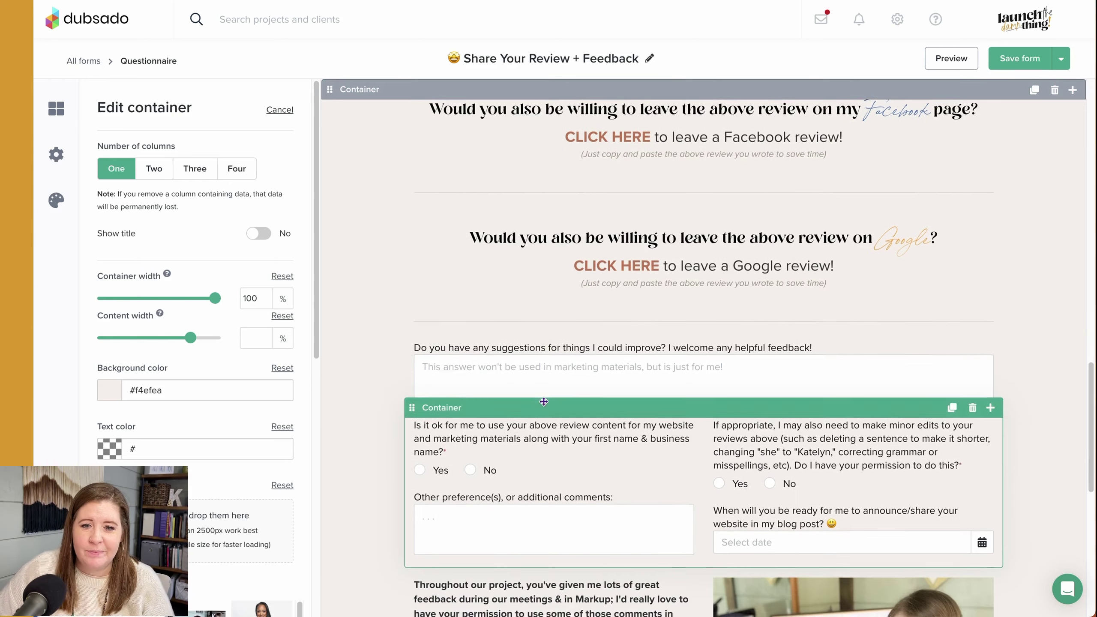
scroll(380, 299, "down", 2)
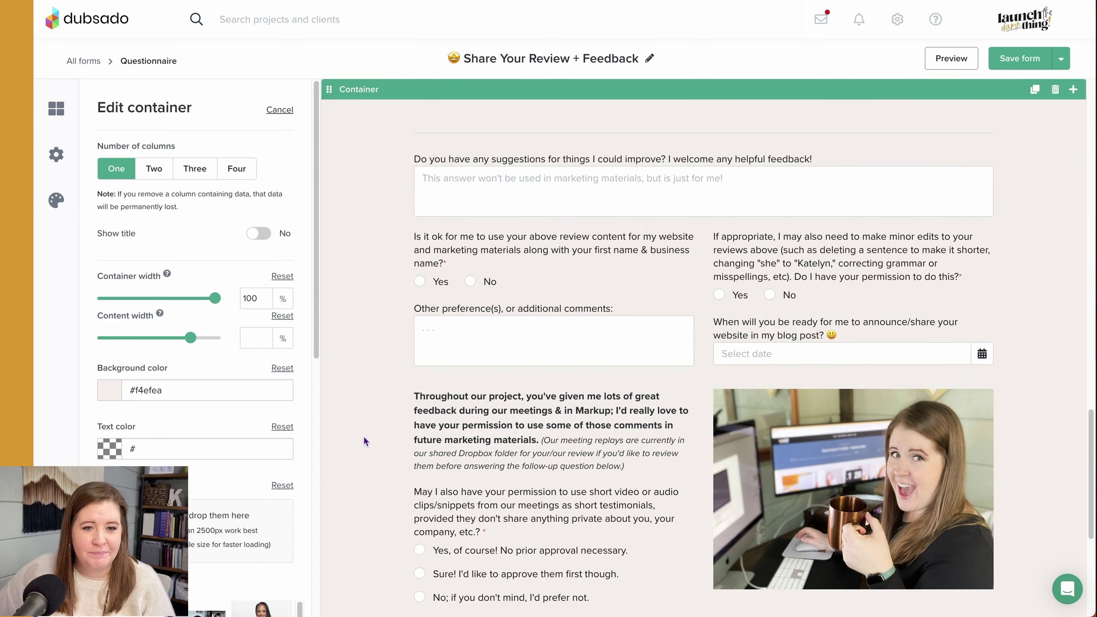
scroll(379, 427, "down", 3)
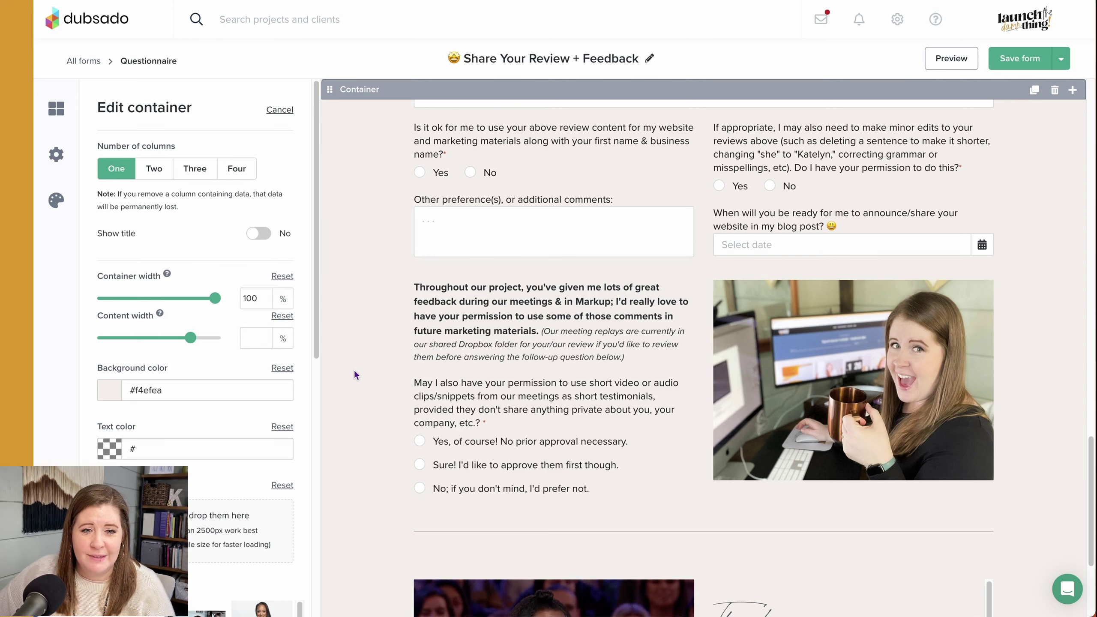
scroll(357, 375, "down", 5)
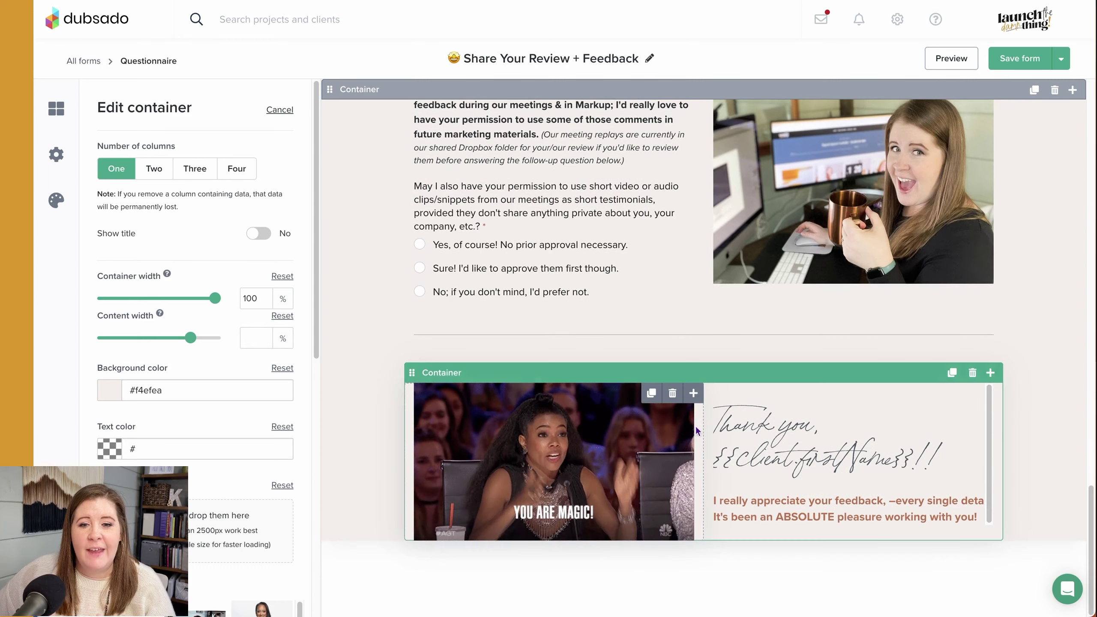
left_click(494, 425)
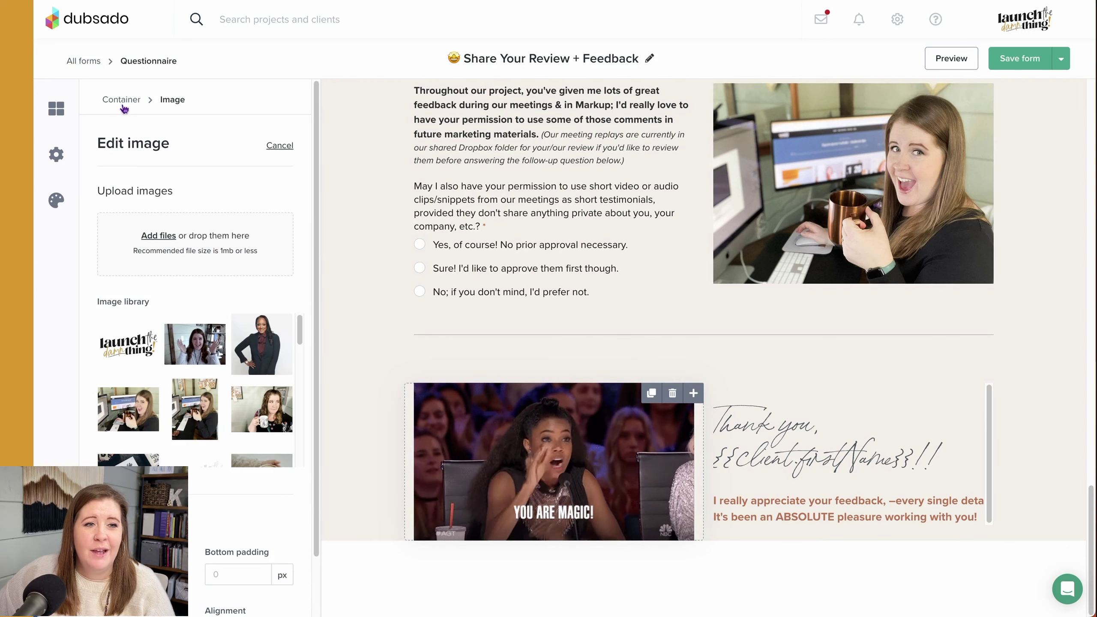
Leave the Share Your Review + Feedback questionnaire without saving and return to the forms list
scroll(698, 252, "up", 10)
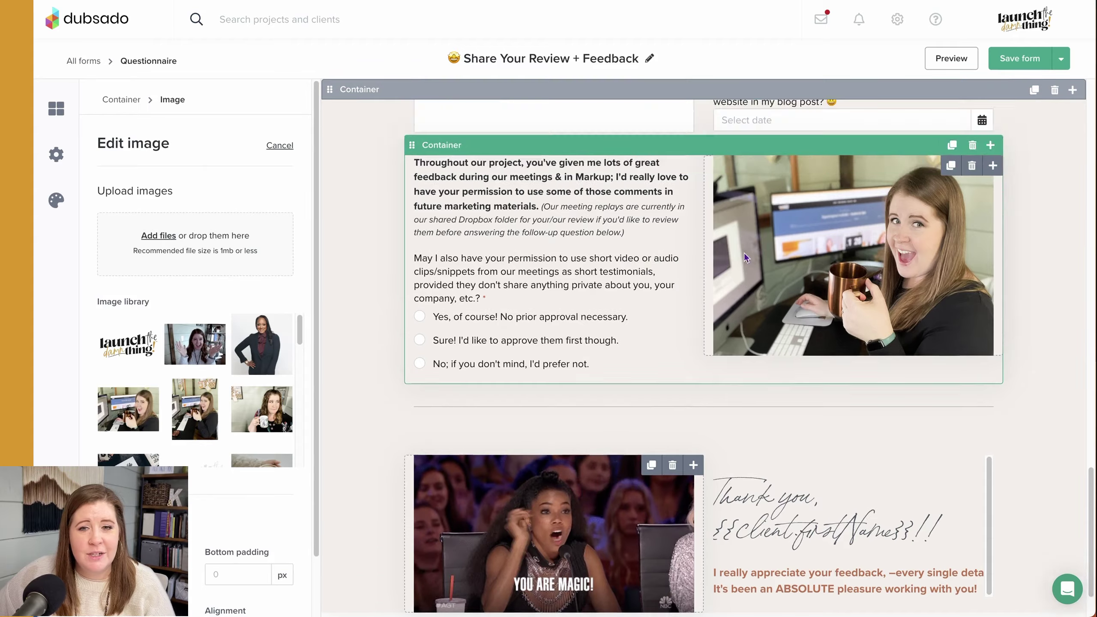
scroll(750, 258, "up", 15)
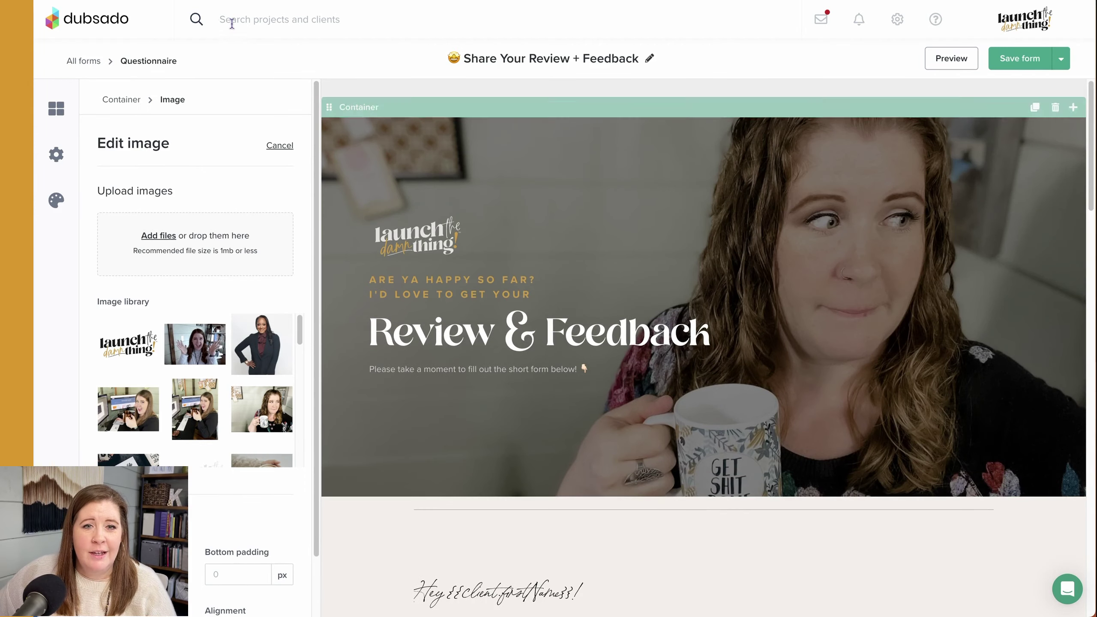
left_click(83, 60)
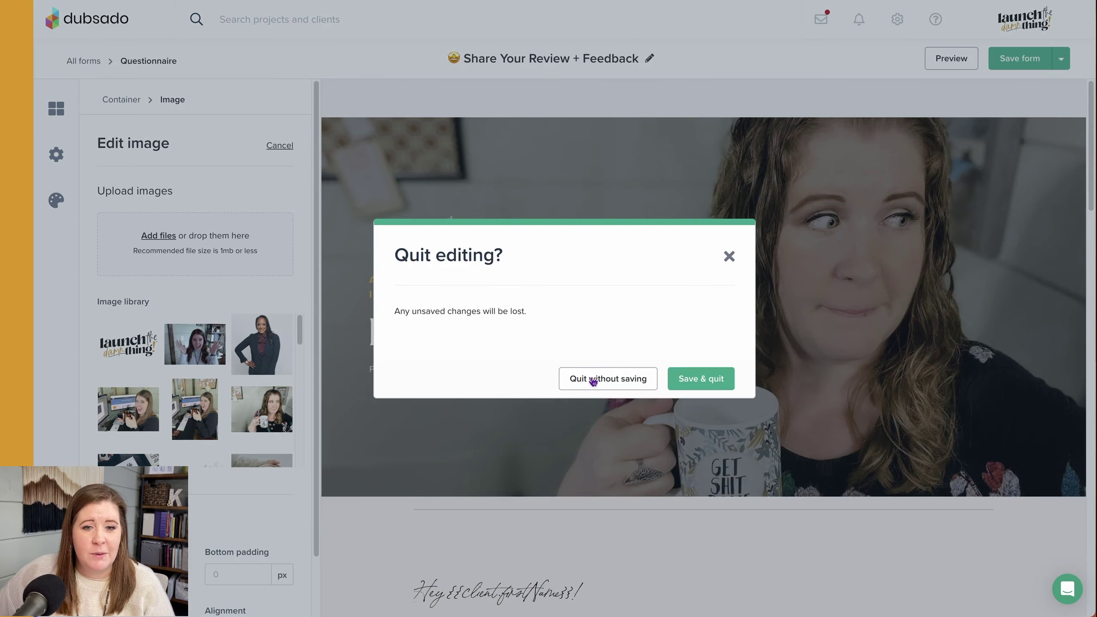
left_click(592, 379)
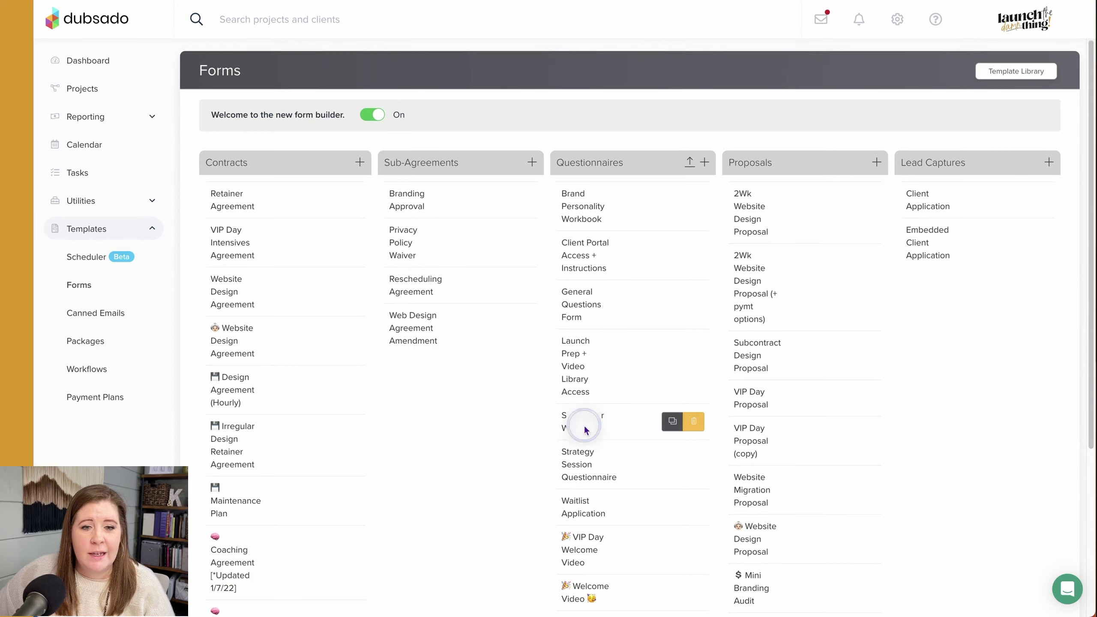
Open the Share Your Wins questionnaire and look over its follow-up questions, permission questions and thank-you section
left_click(583, 422)
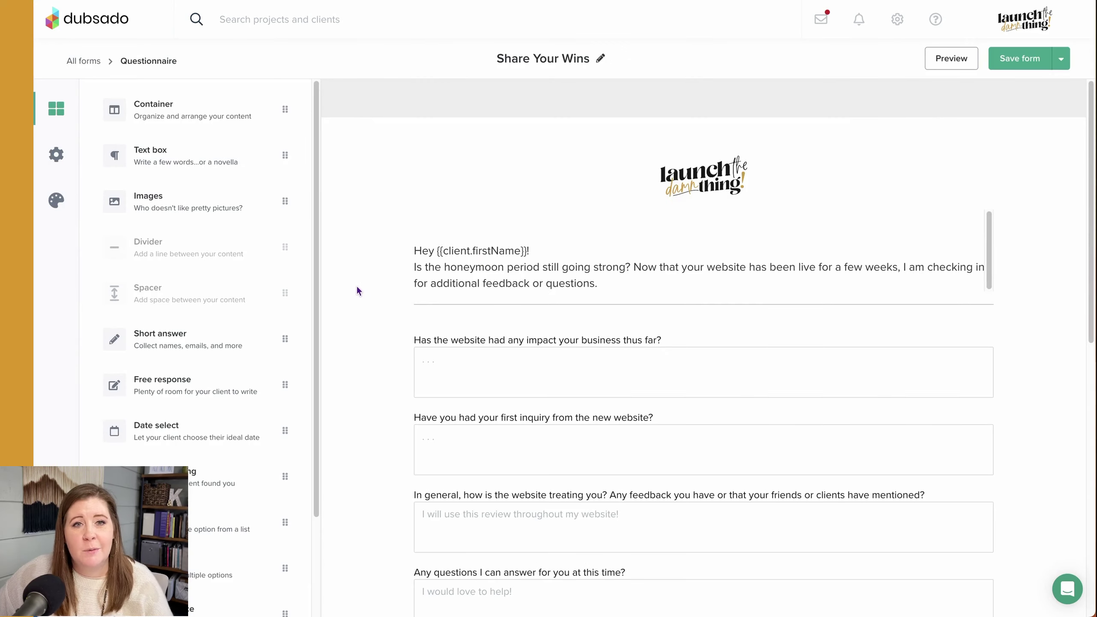
scroll(357, 290, "down", 10)
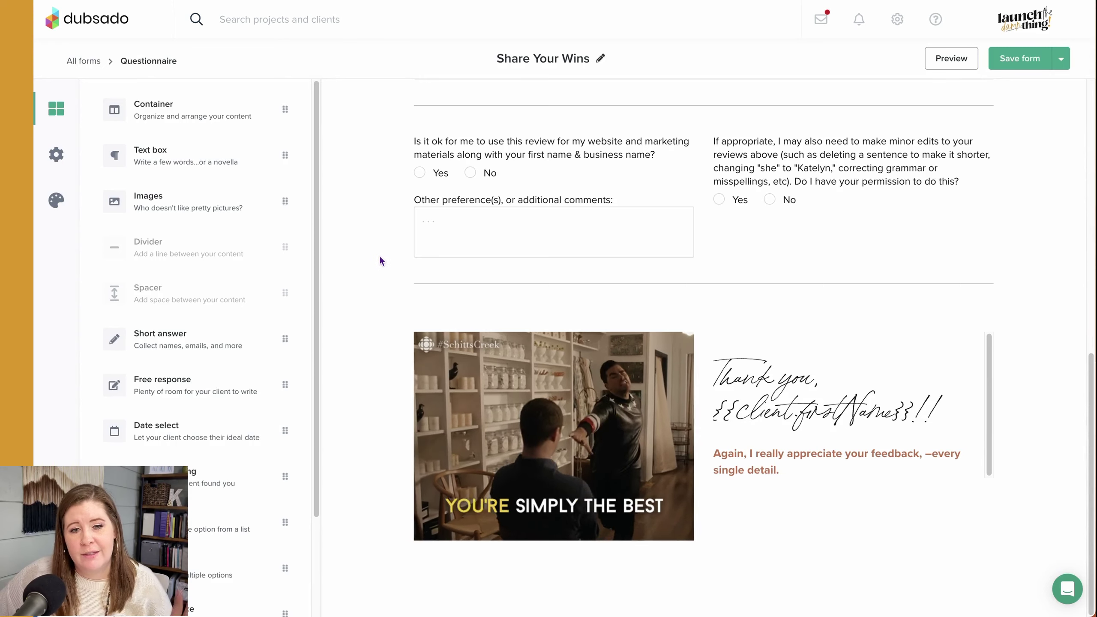
scroll(362, 189, "up", 10)
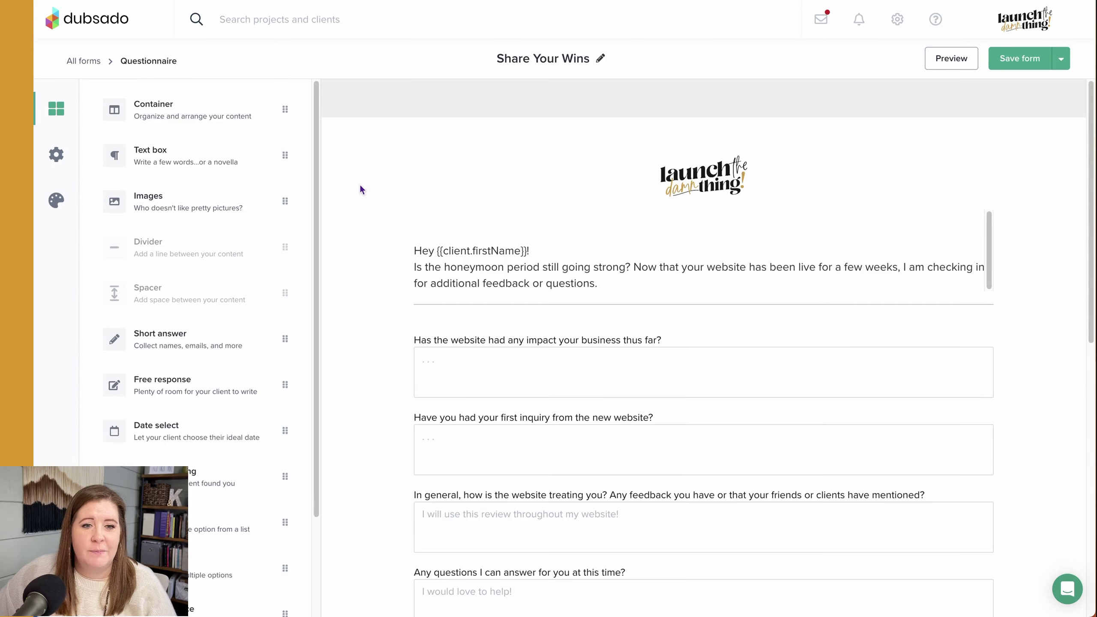
Leave the Share Your Wins questionnaire without saving and open the Branding Approval sub-agreement
left_click(83, 61)
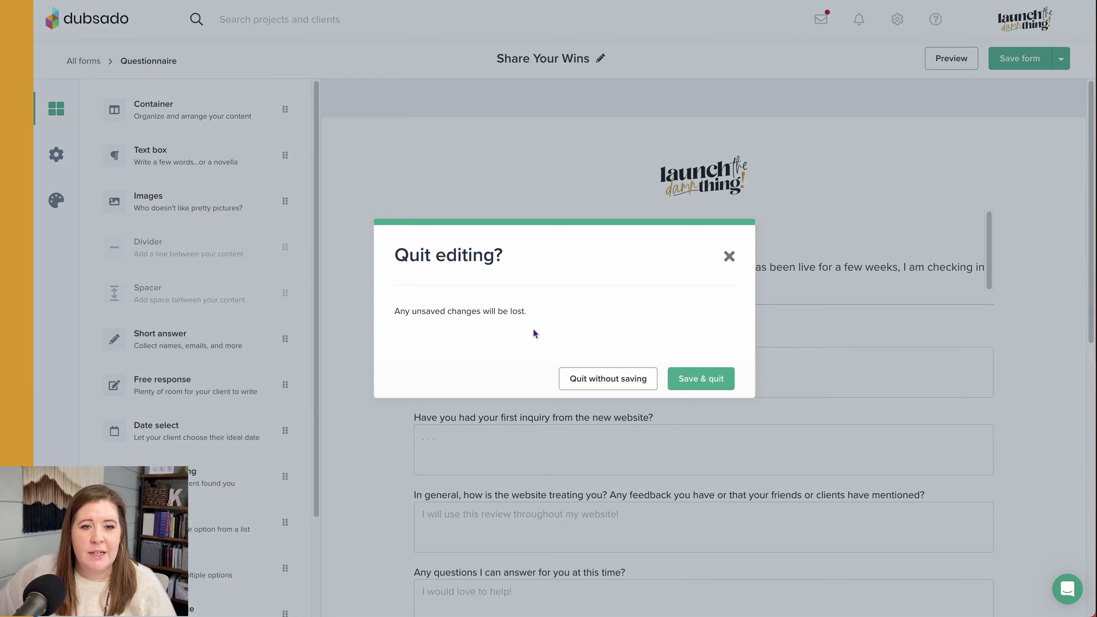
left_click(592, 379)
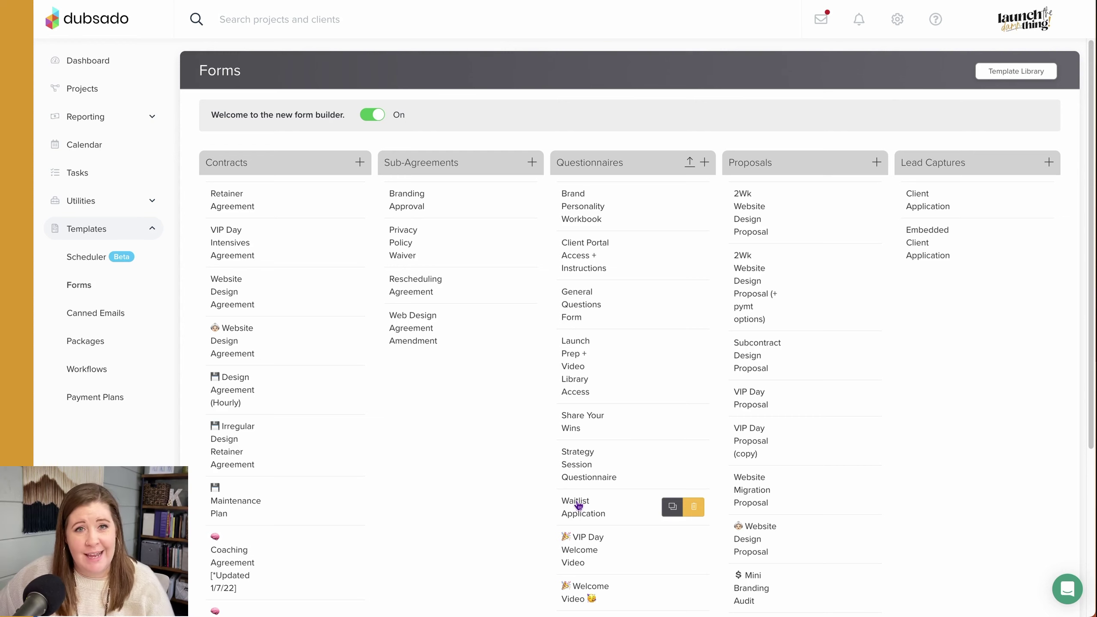
left_click(406, 200)
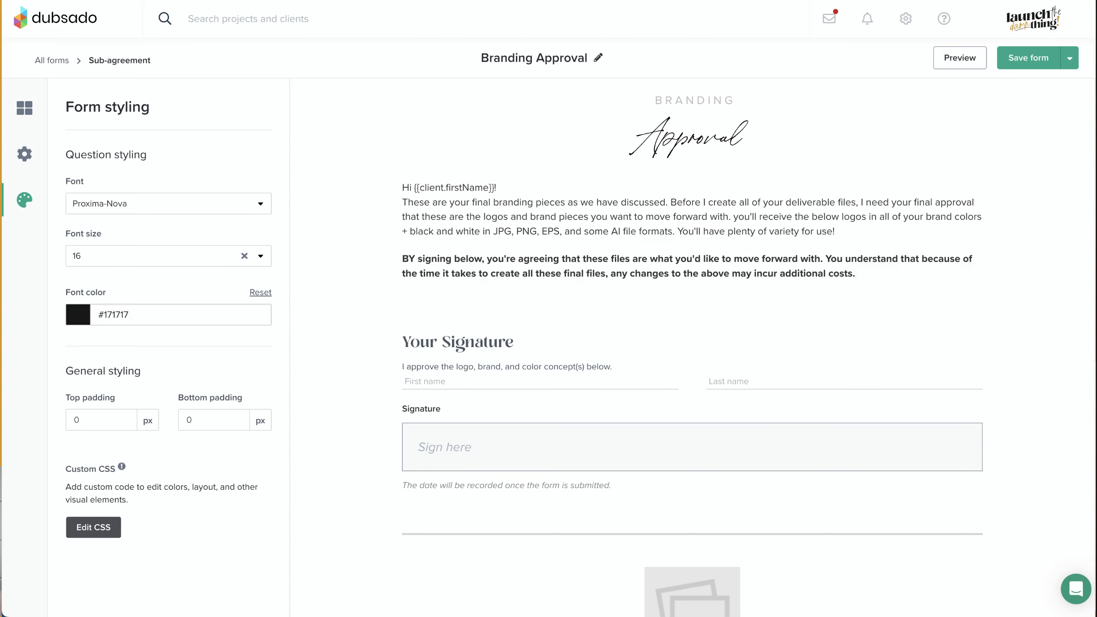